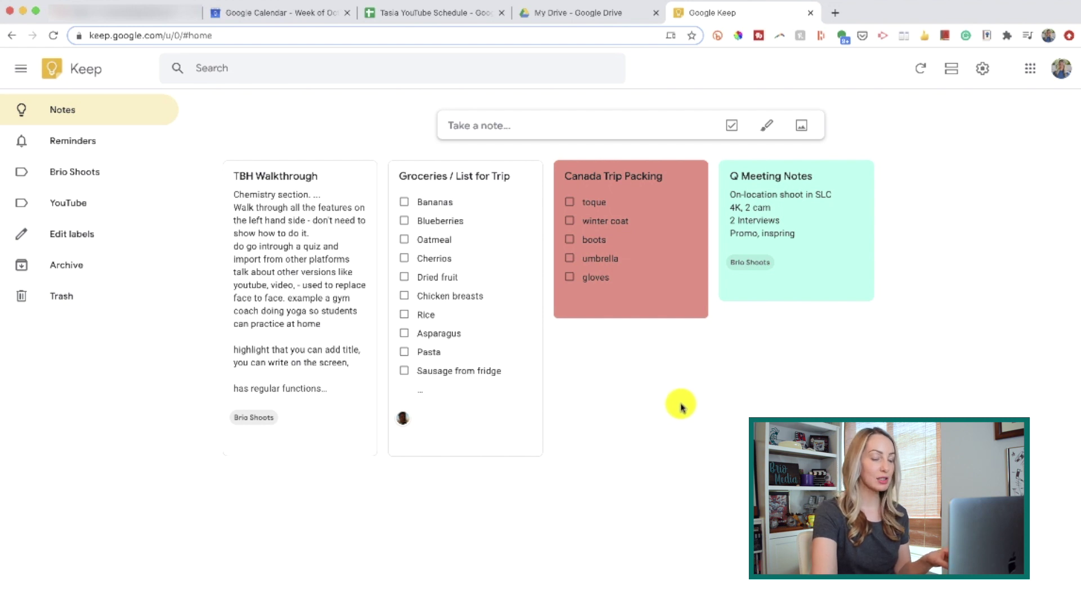
# Step: Create a note titled "Hiking Needs" listing sun shirt, sun hat, wool socks and hiking sticks on separate lines
pyautogui.click(490, 124)
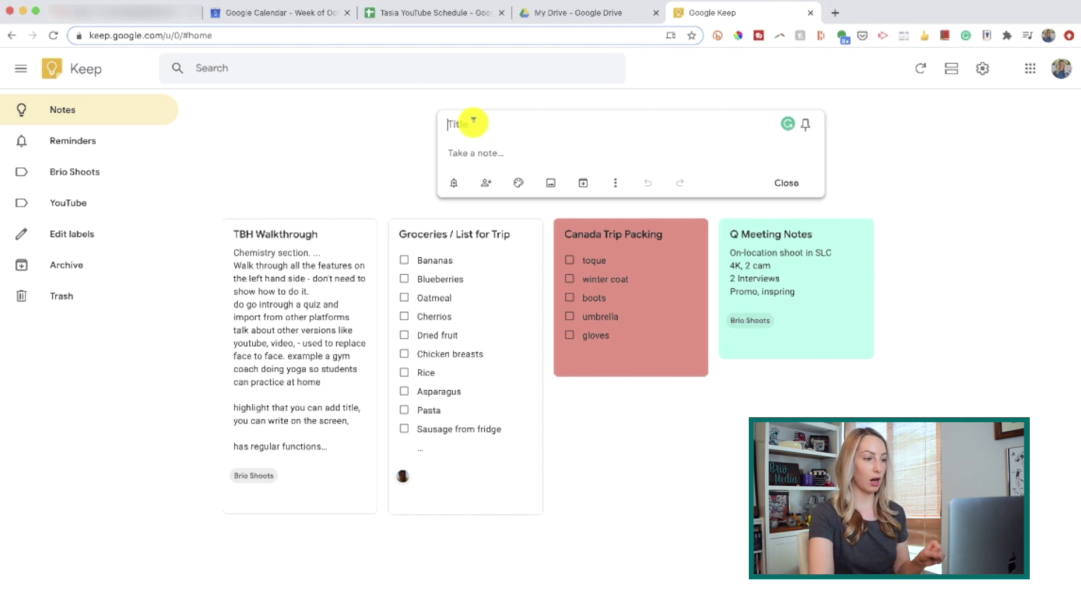
pyautogui.write('Hiking Needs')
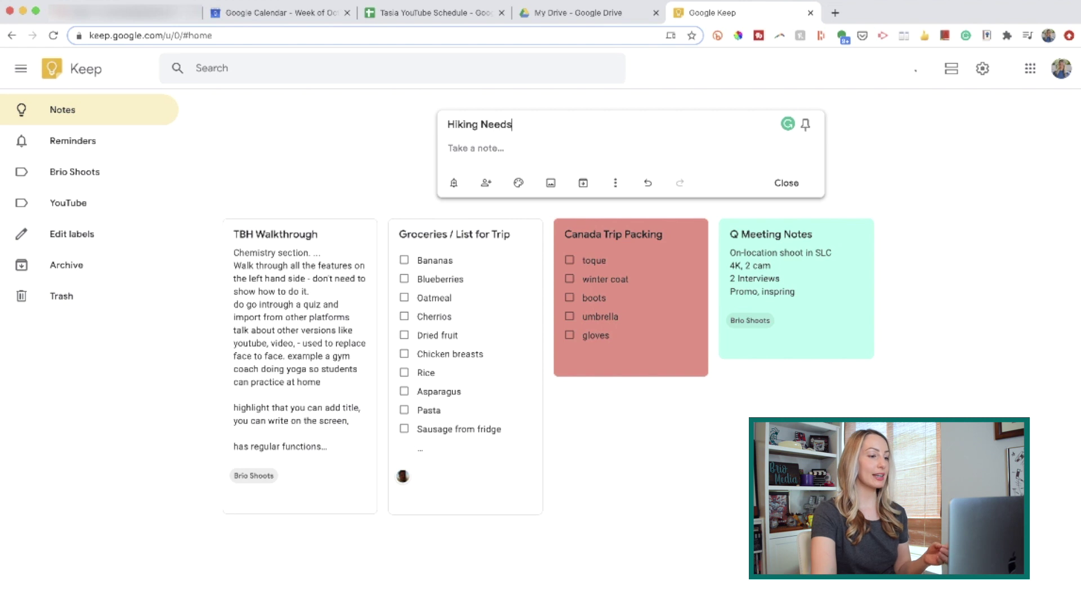
pyautogui.click(467, 148)
pyautogui.write('sun shirt')
pyautogui.press('Return')
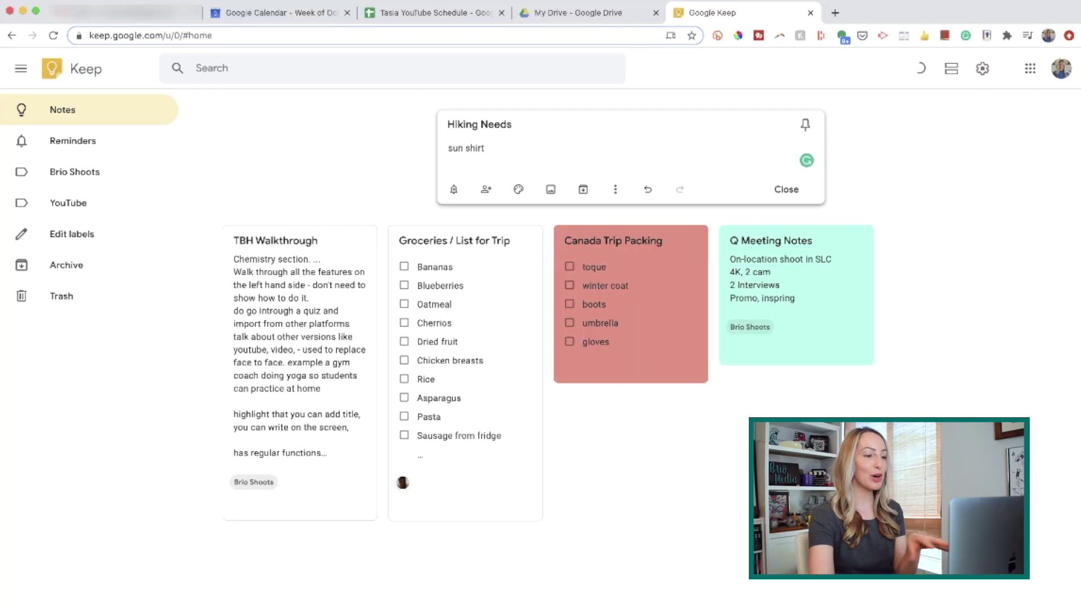
pyautogui.write('hat')
pyautogui.press('Return')
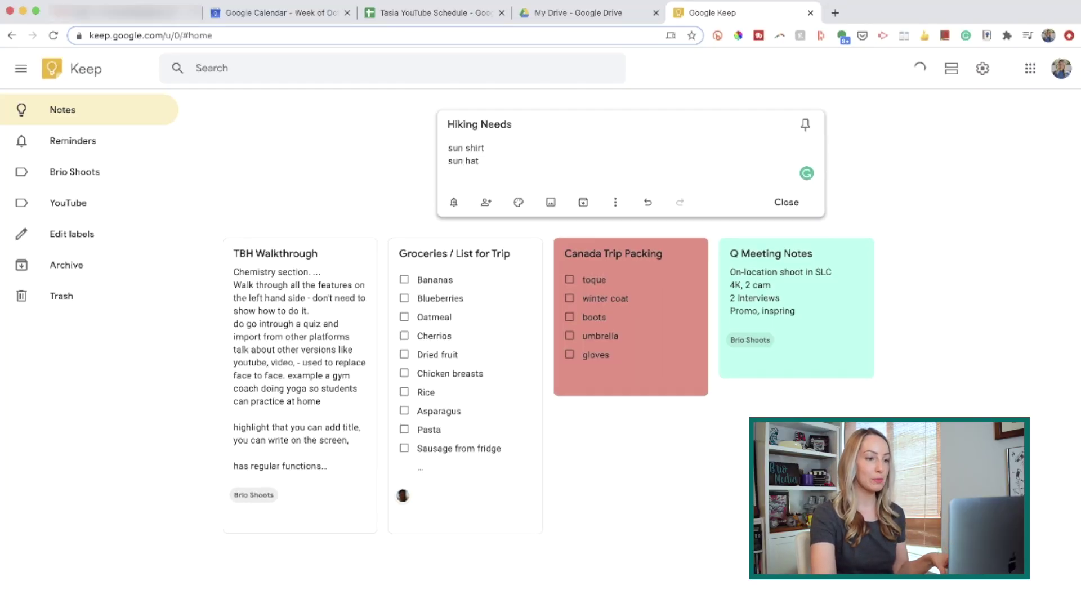
pyautogui.write('wool socks')
pyautogui.press('Return')
pyautogui.write('hiking sticks')
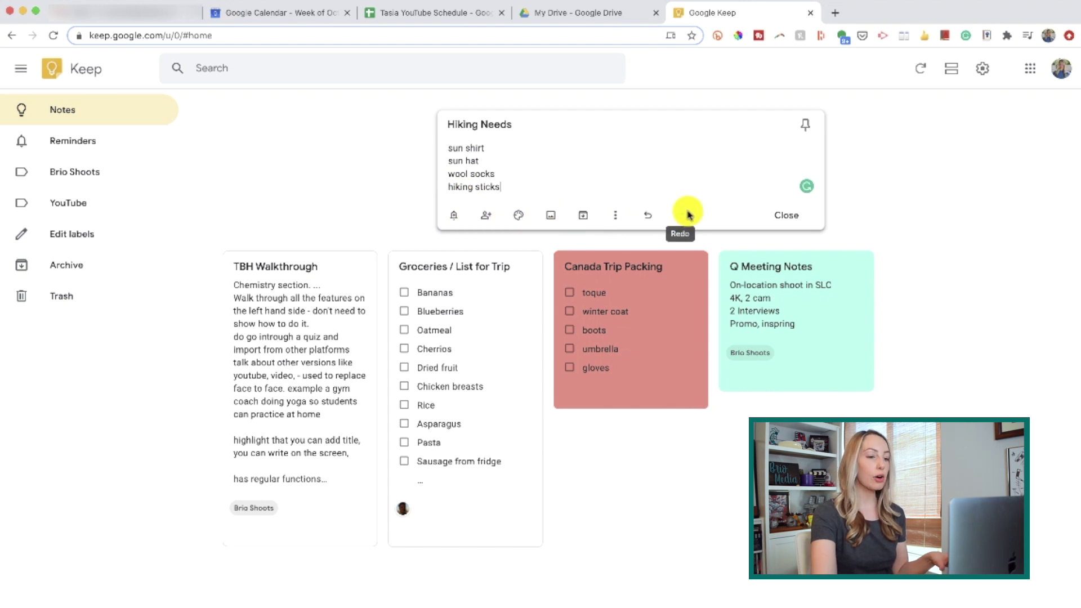
pyautogui.click(349, 180)
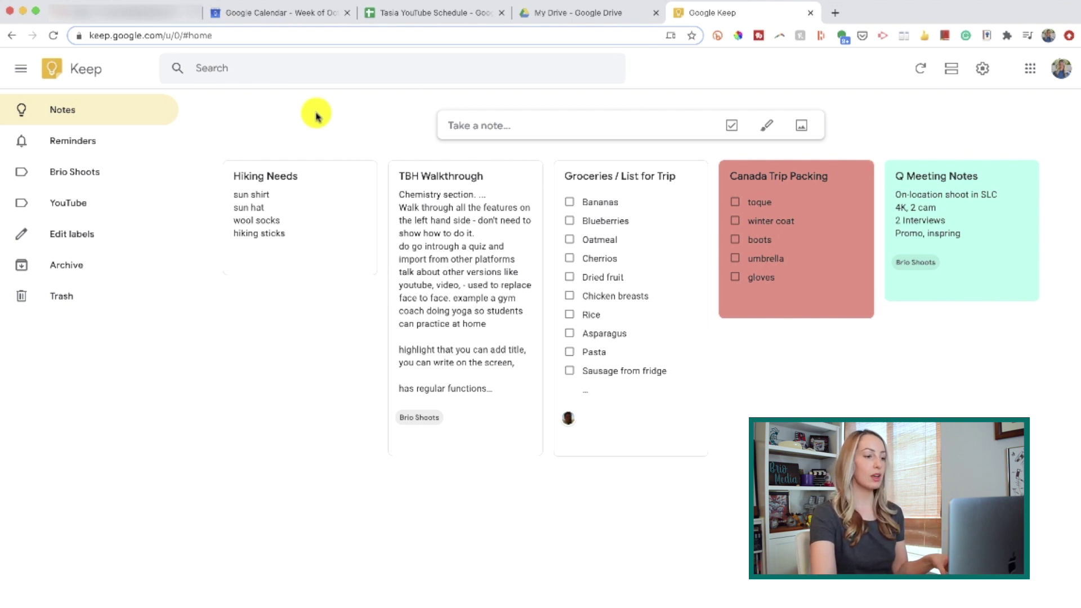
# Step: Add a place reminder for the REI store in Phoenix to the Hiking Needs note, allowing location access
pyautogui.moveTo(313, 180)
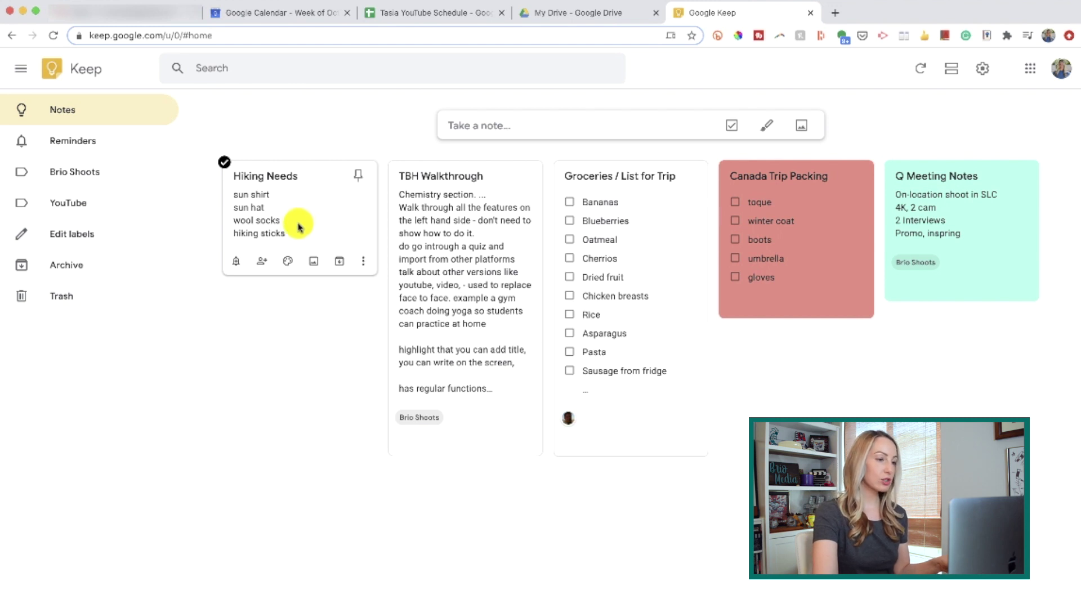
pyautogui.click(236, 262)
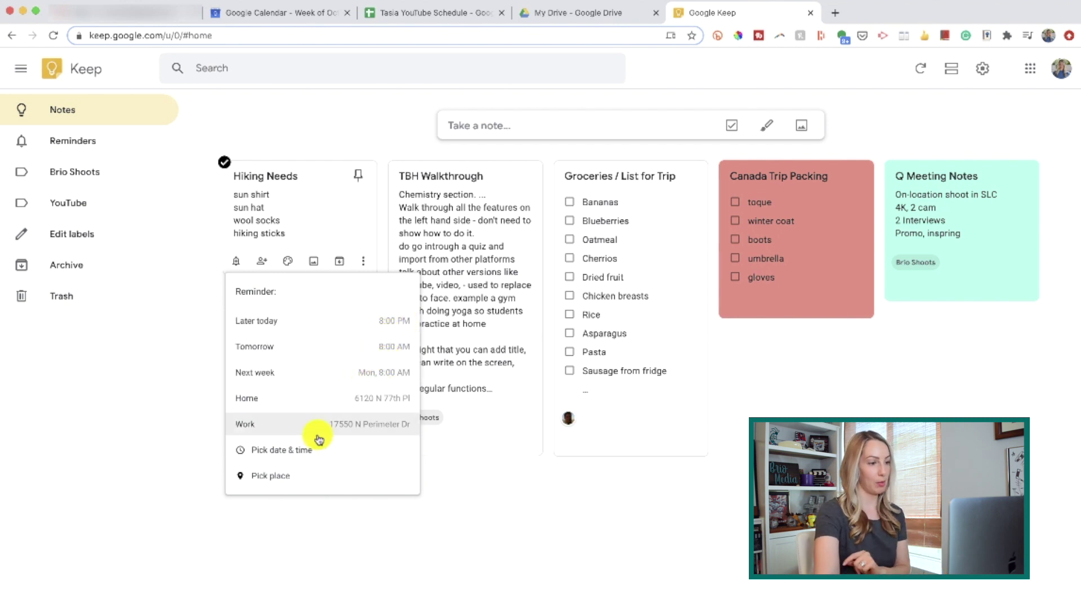
pyautogui.click(322, 478)
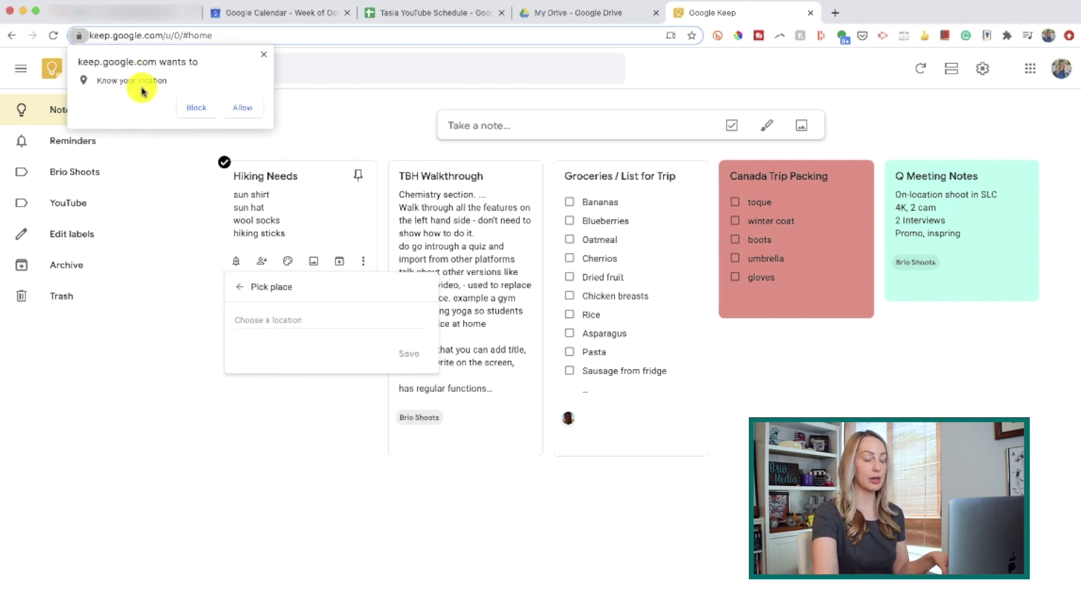
pyautogui.click(248, 110)
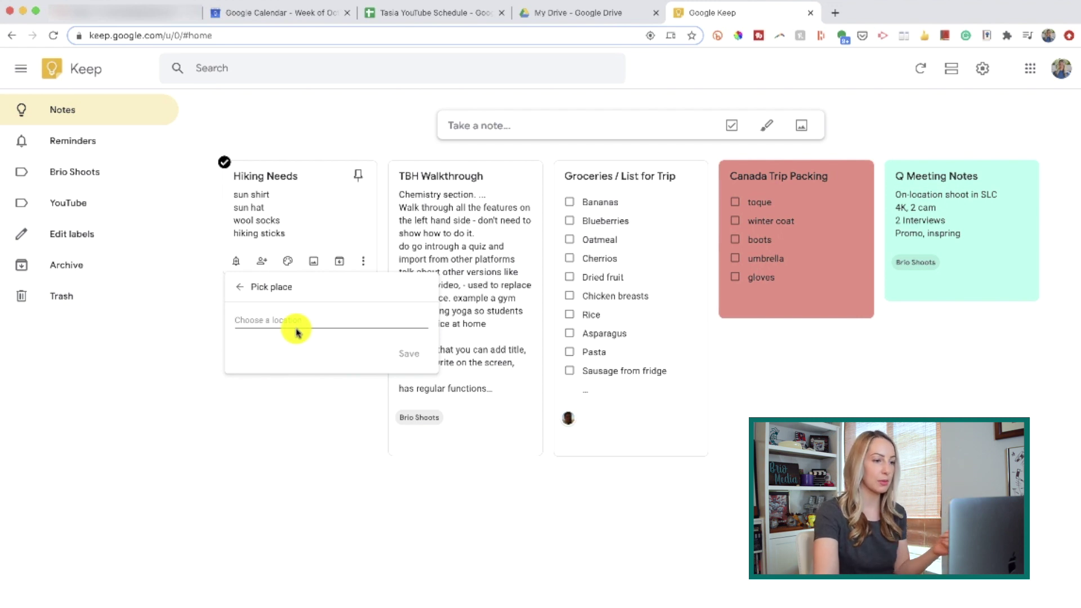
pyautogui.write('REI')
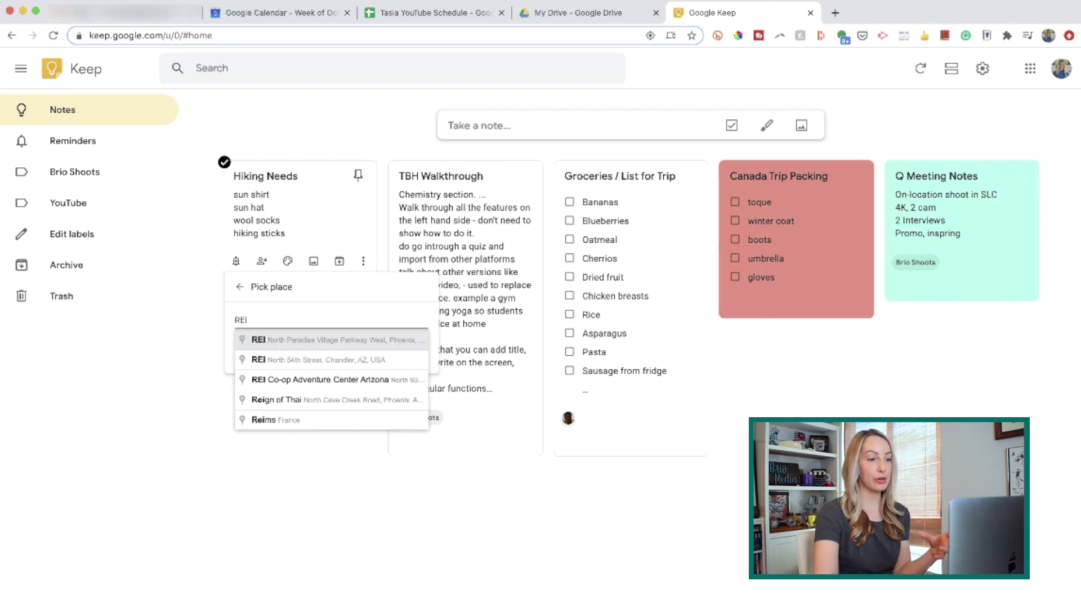
pyautogui.click(318, 338)
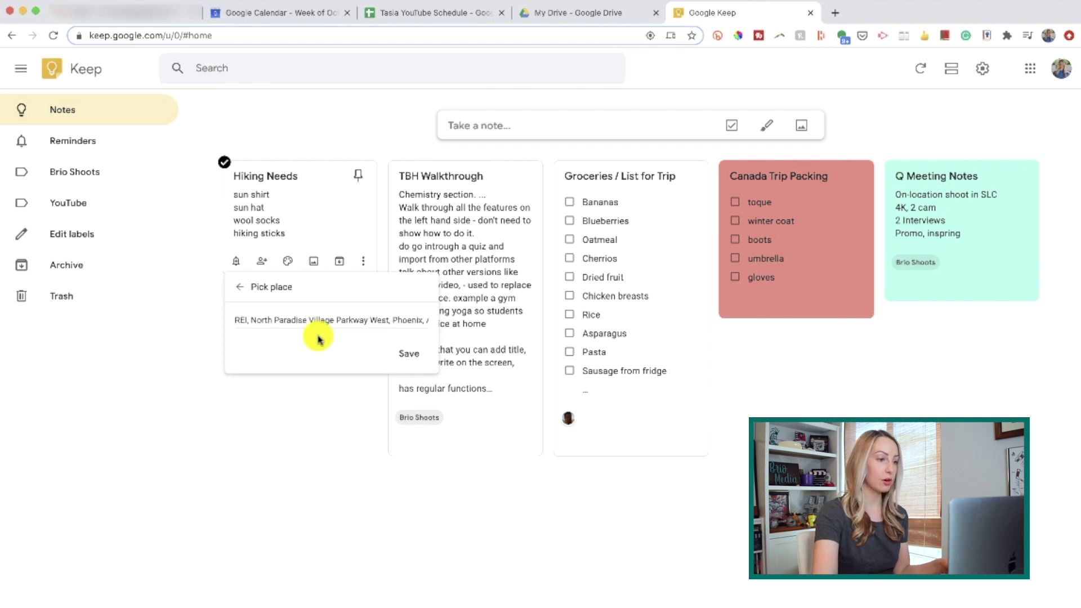
pyautogui.click(409, 356)
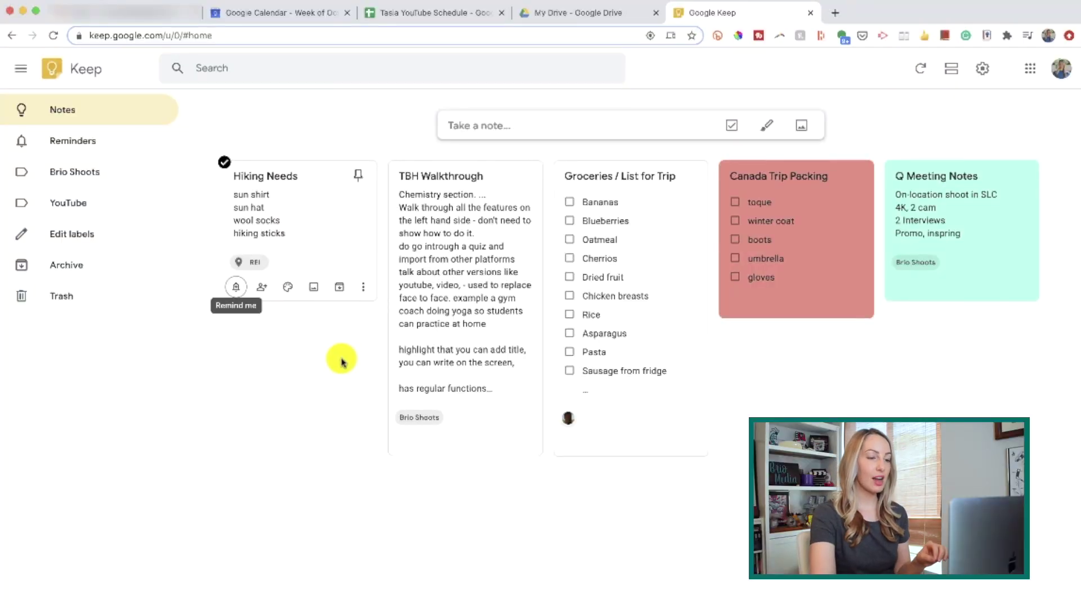
# Step: Share the Hiking Needs note with a collaborator by entering their e-mail, save, and close the note
pyautogui.click(263, 288)
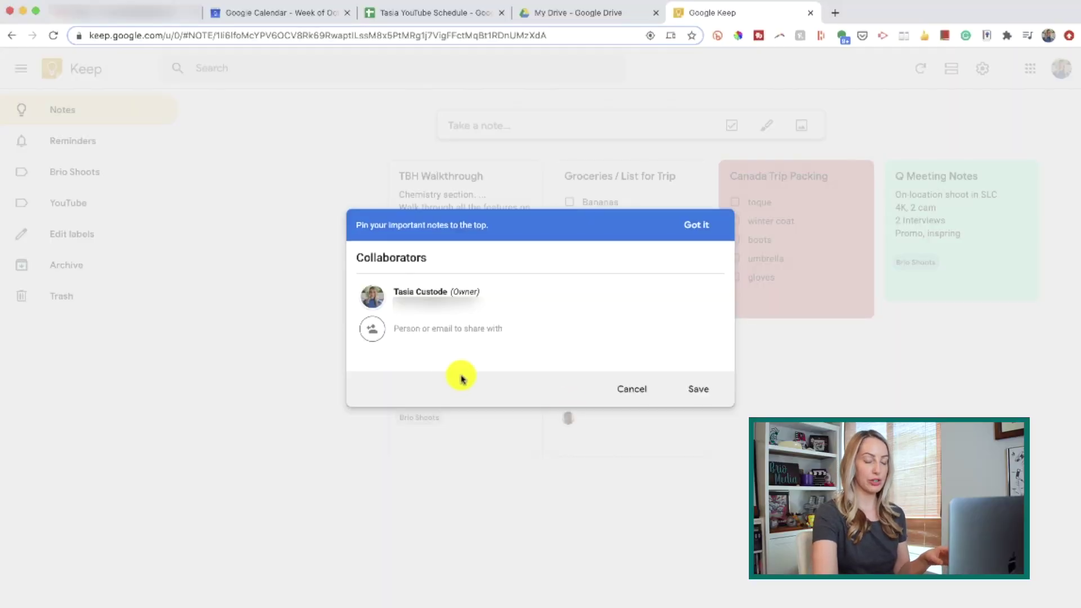
pyautogui.click(425, 331)
pyautogui.press('super+v')
pyautogui.click(698, 389)
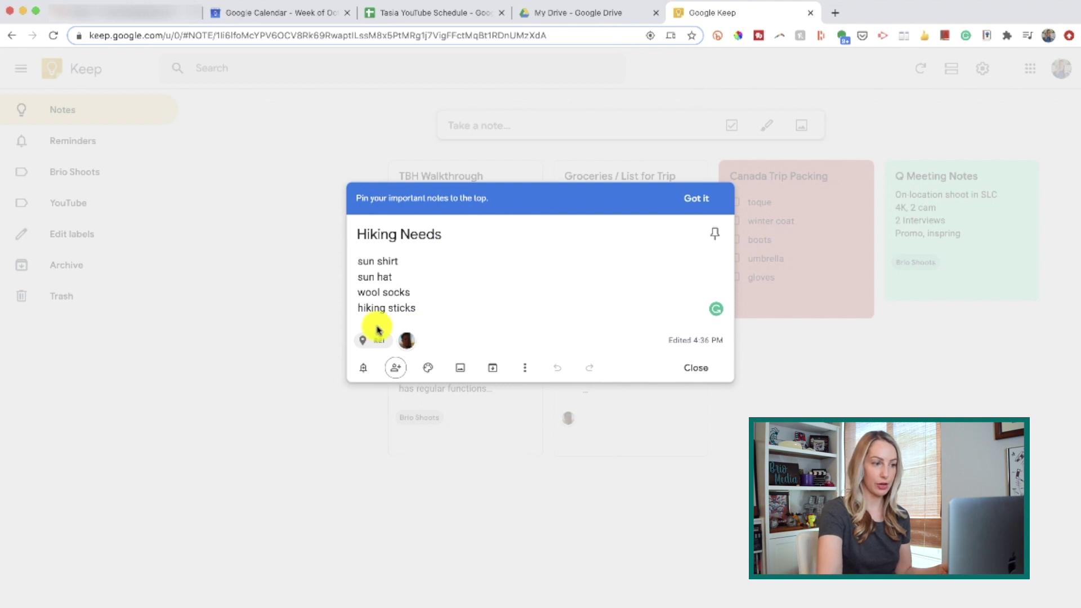
pyautogui.click(279, 365)
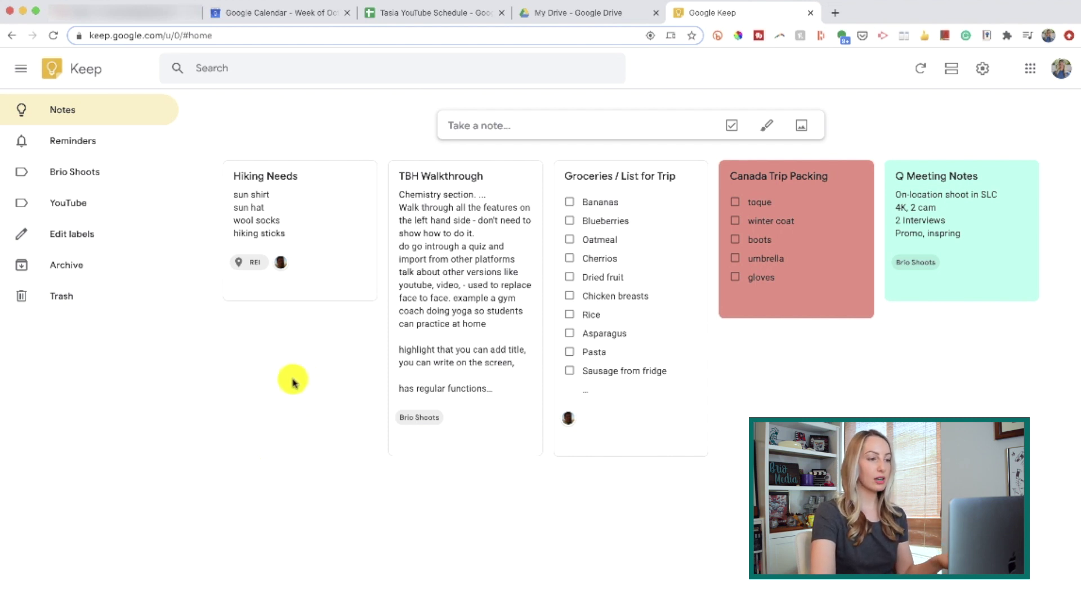
# Step: Color the Hiking Needs note gray and add the image B6254R.jpg from Downloads to it
pyautogui.moveTo(288, 289)
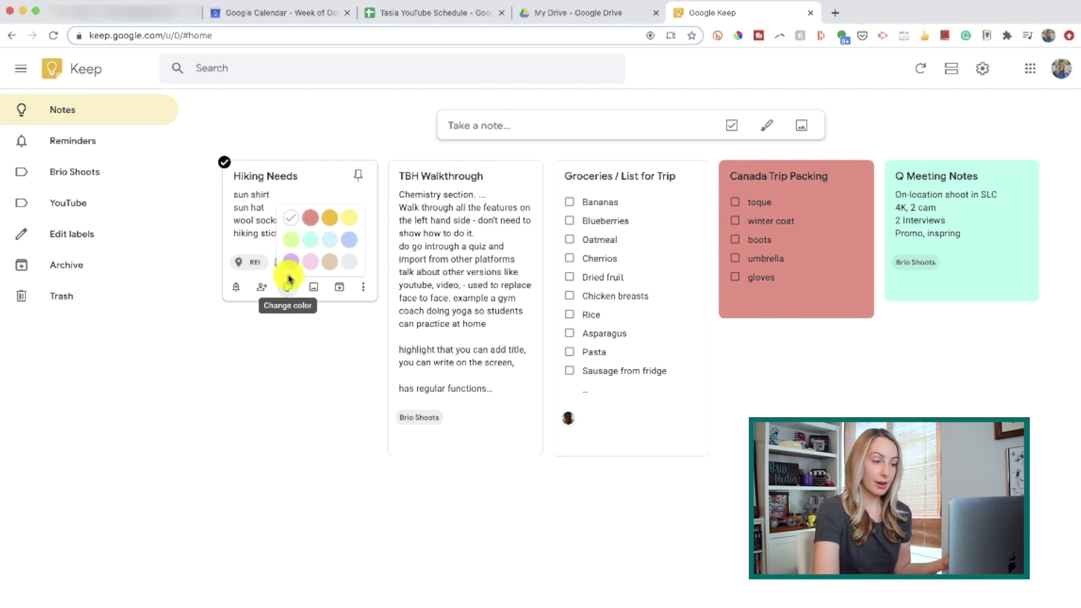
pyautogui.click(347, 263)
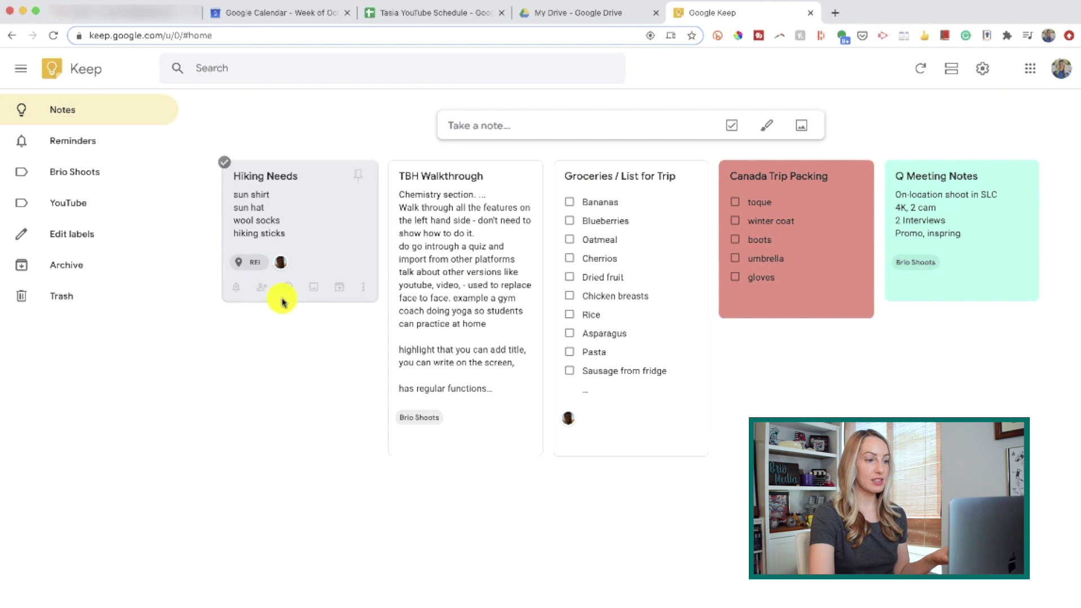
pyautogui.moveTo(286, 292)
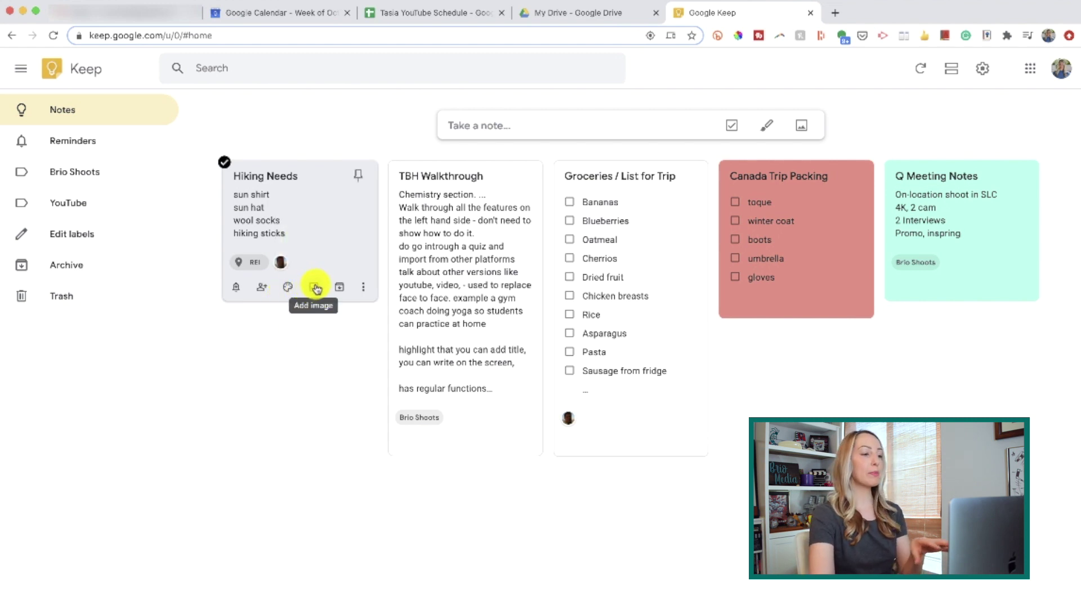
pyautogui.click(316, 288)
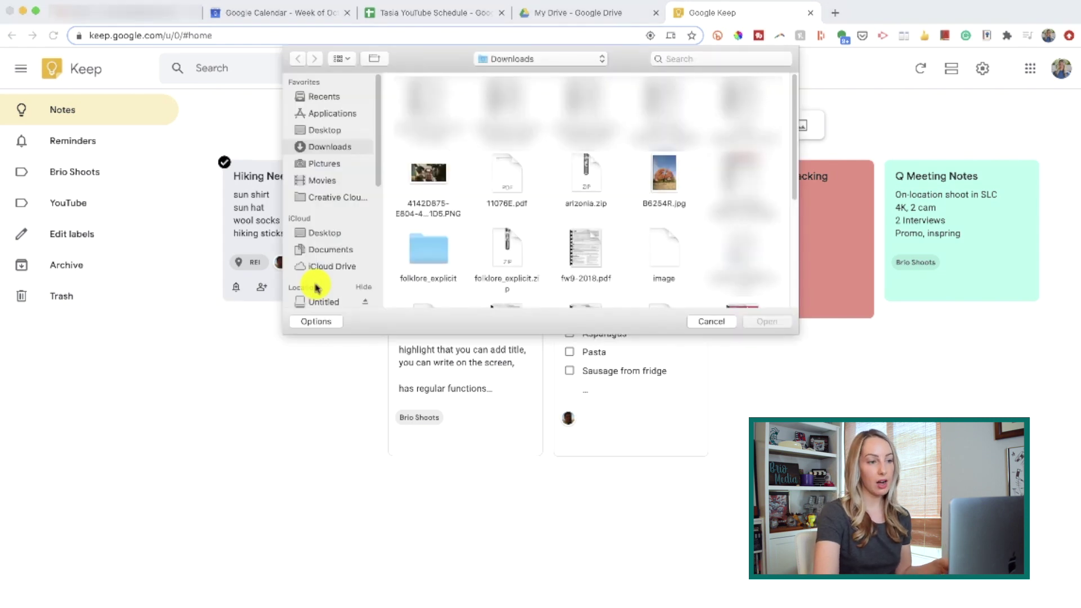
pyautogui.click(673, 176)
pyautogui.click(757, 322)
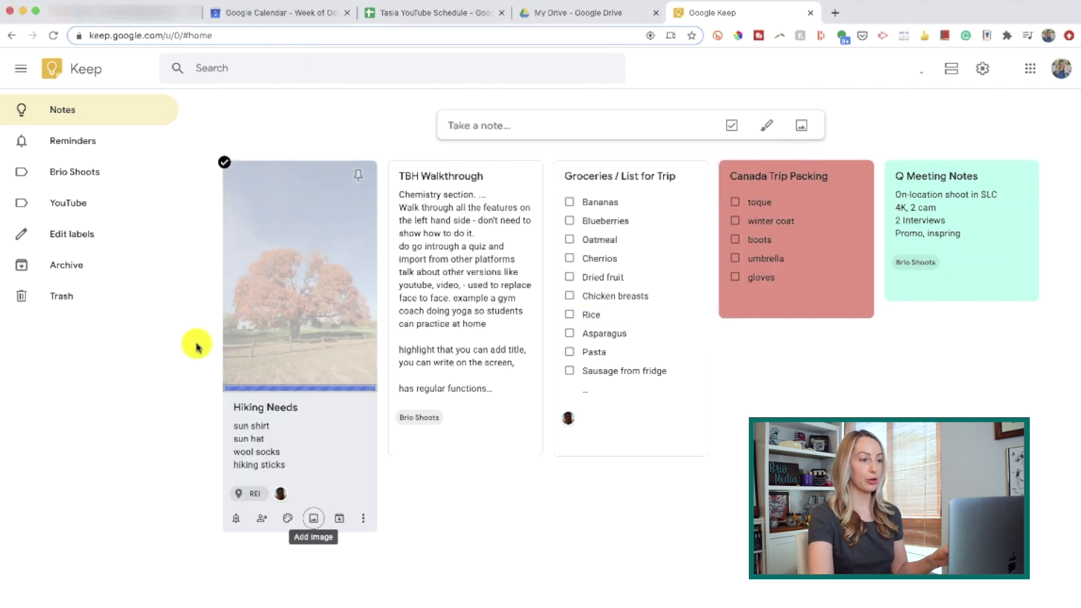
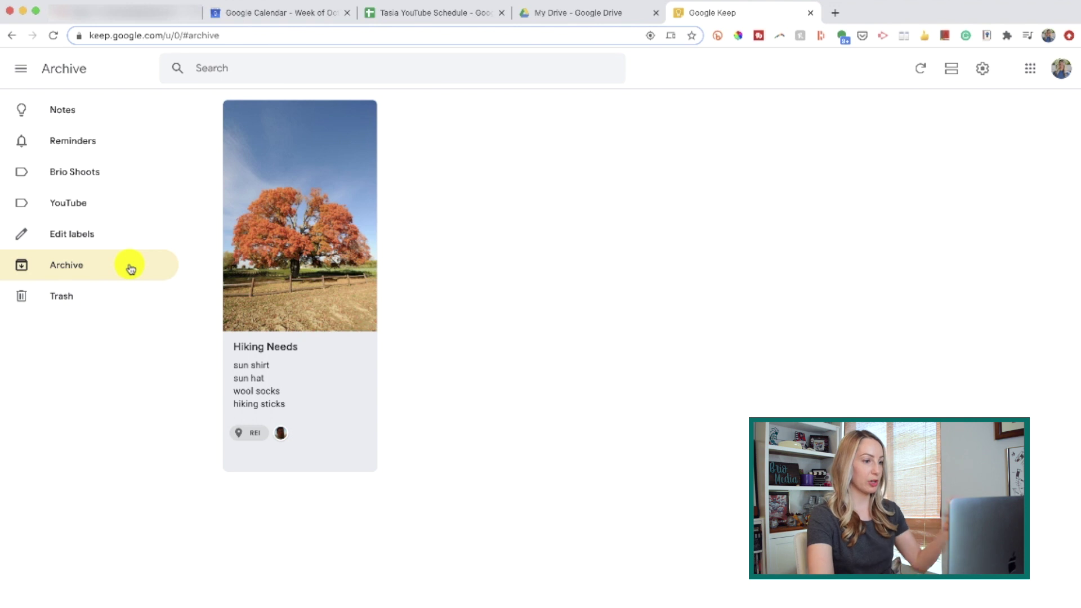
# Step: Unarchive the Hiking Needs note and return to the main notes view
pyautogui.moveTo(302, 236)
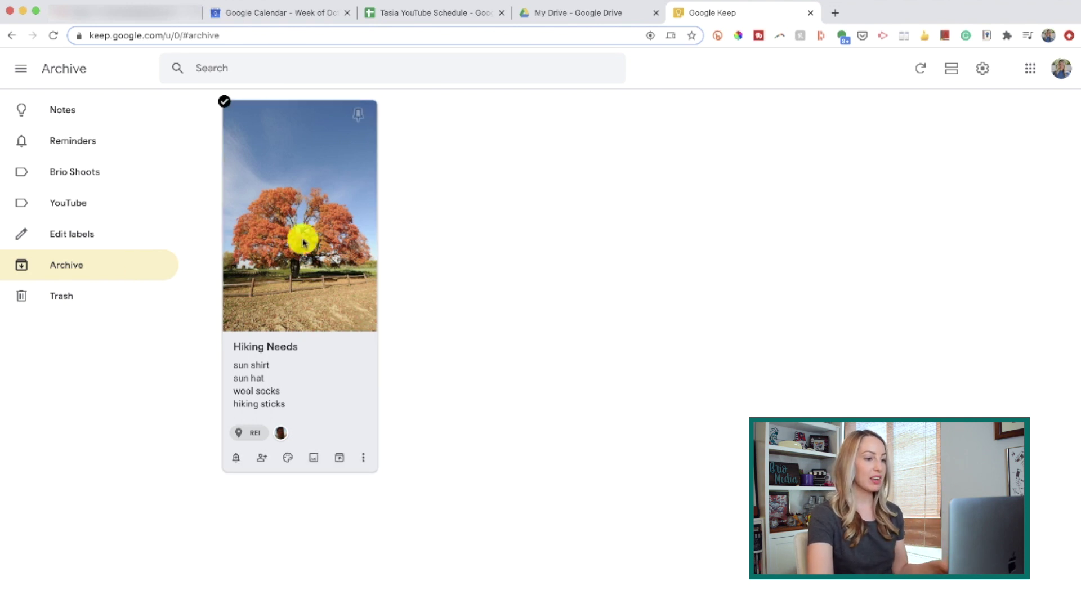
pyautogui.click(340, 459)
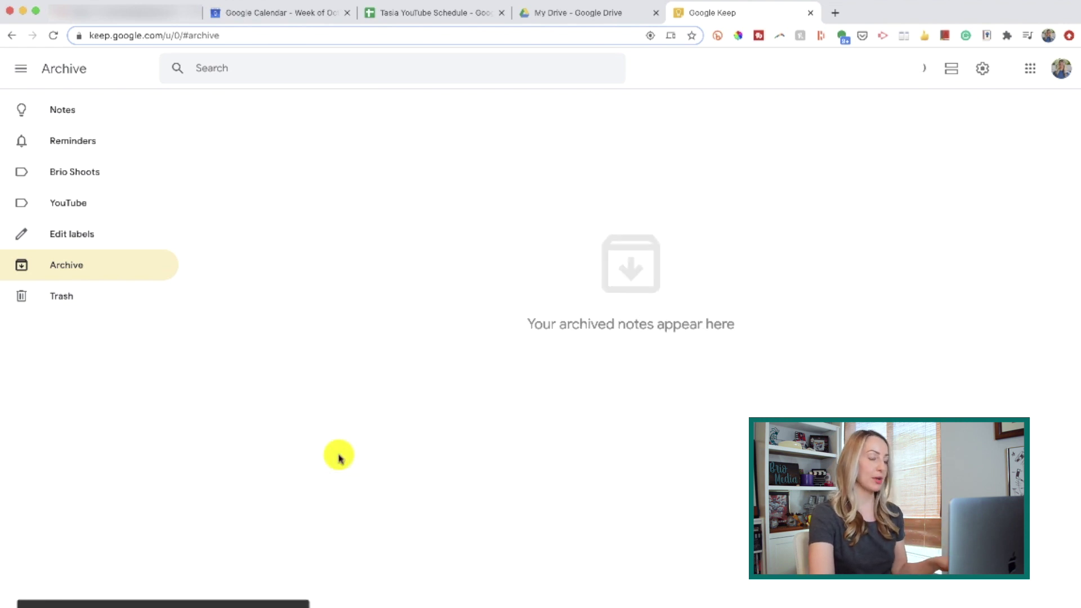
pyautogui.click(91, 112)
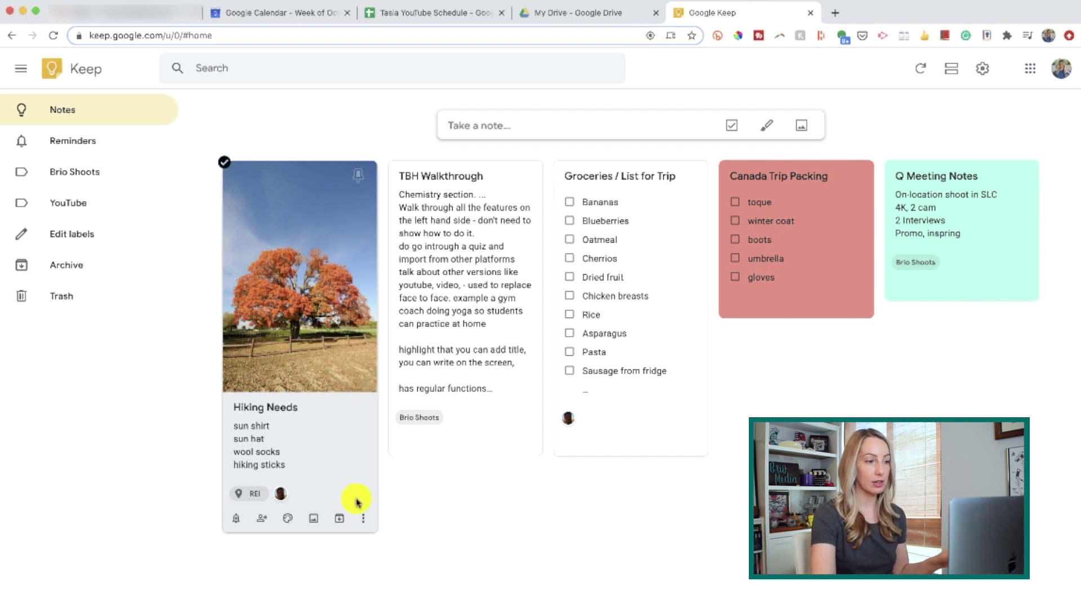
# Step: Delete the Hiking Needs note and confirm the deletion
pyautogui.click(365, 518)
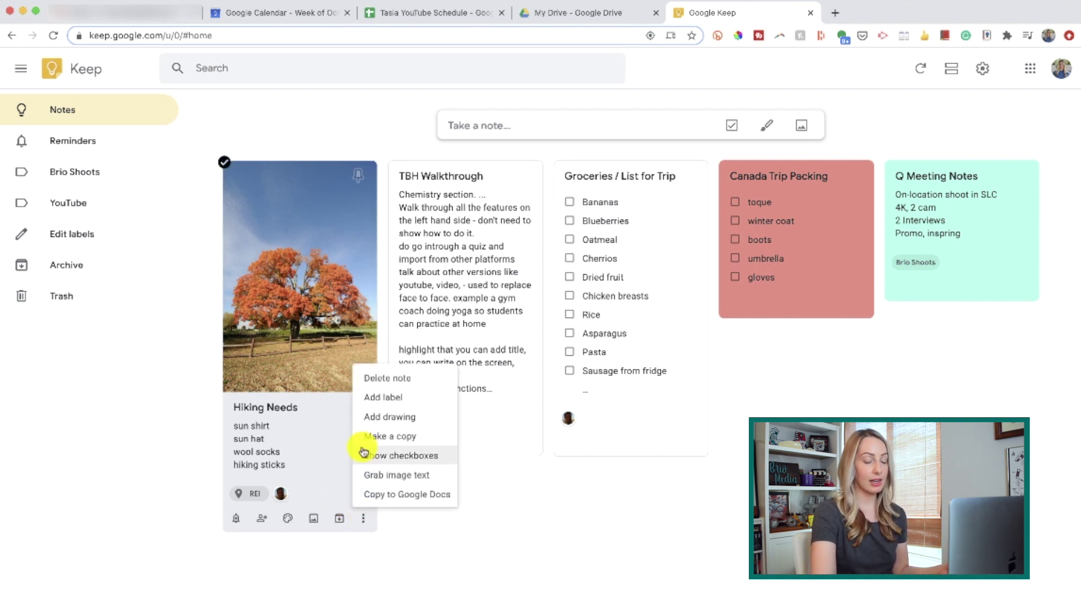
pyautogui.click(416, 379)
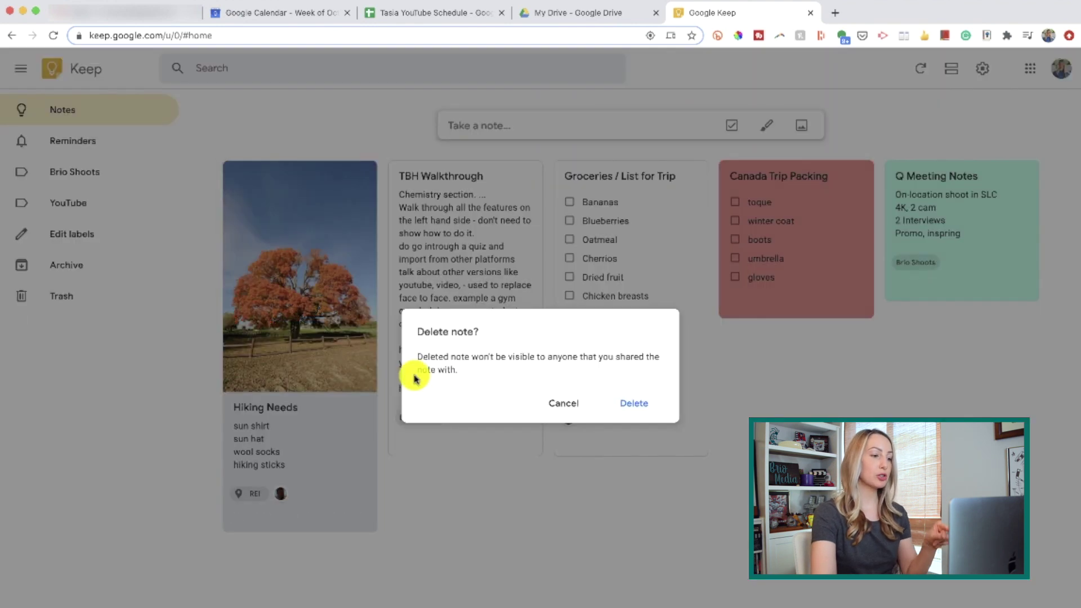
pyautogui.click(639, 403)
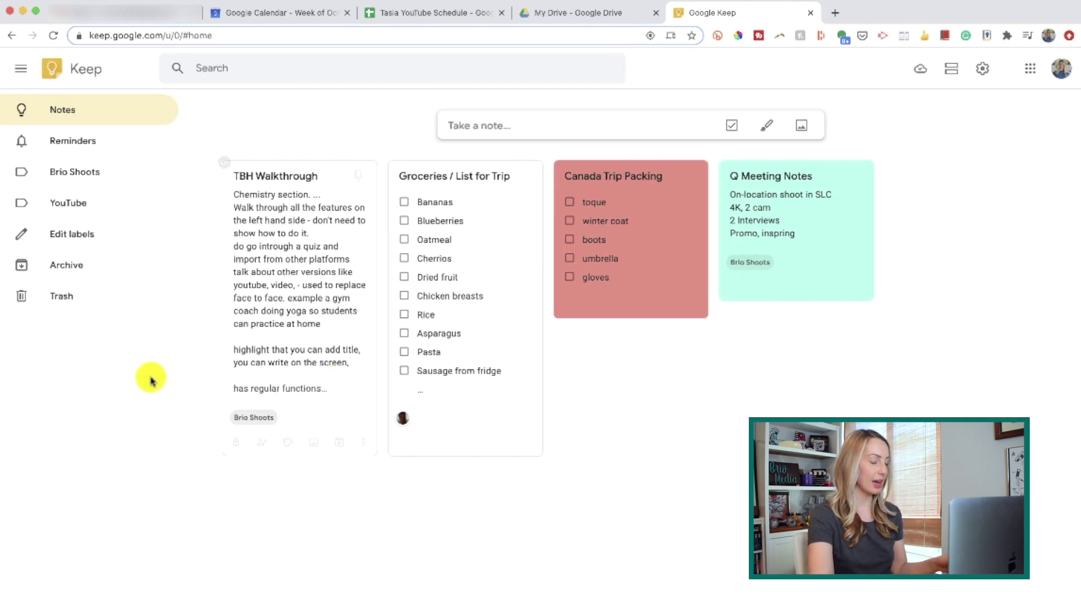
# Step: Restore the Hiking Needs note from the trash and go back to the main notes view
pyautogui.click(107, 303)
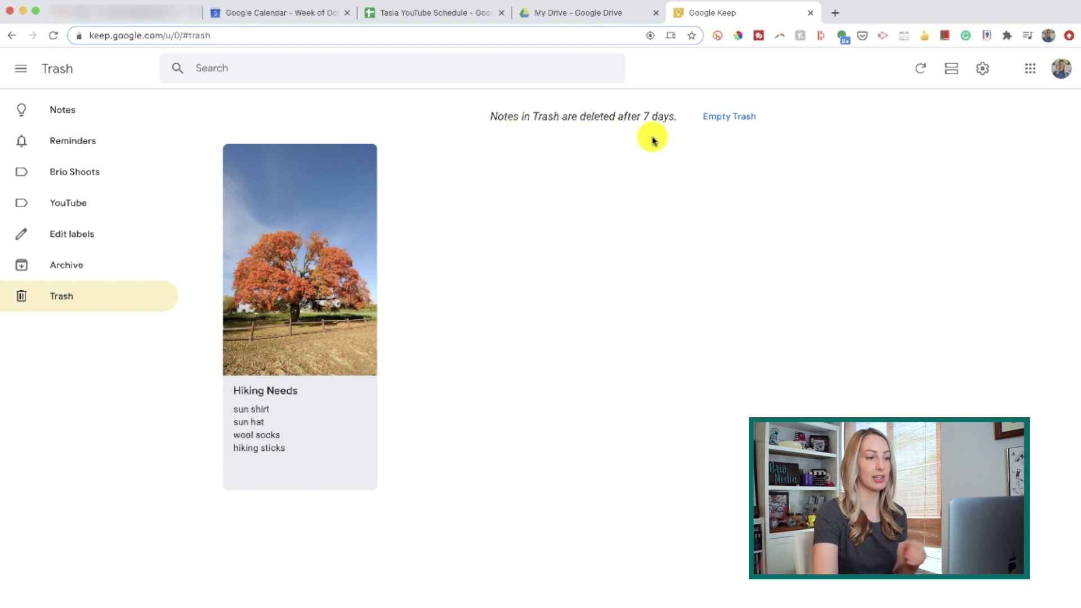
pyautogui.moveTo(340, 415)
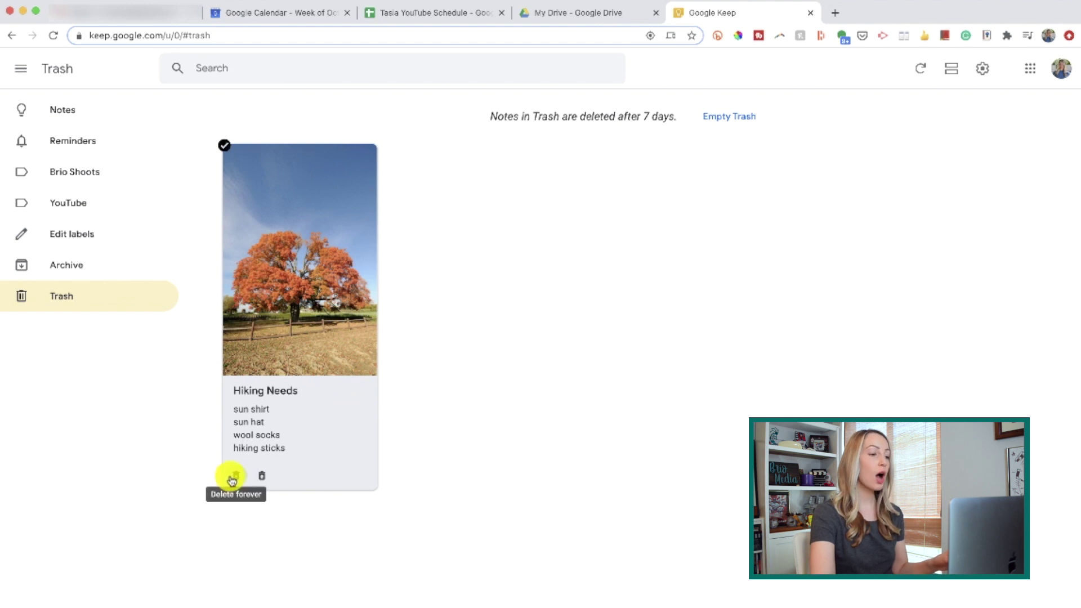
pyautogui.click(262, 477)
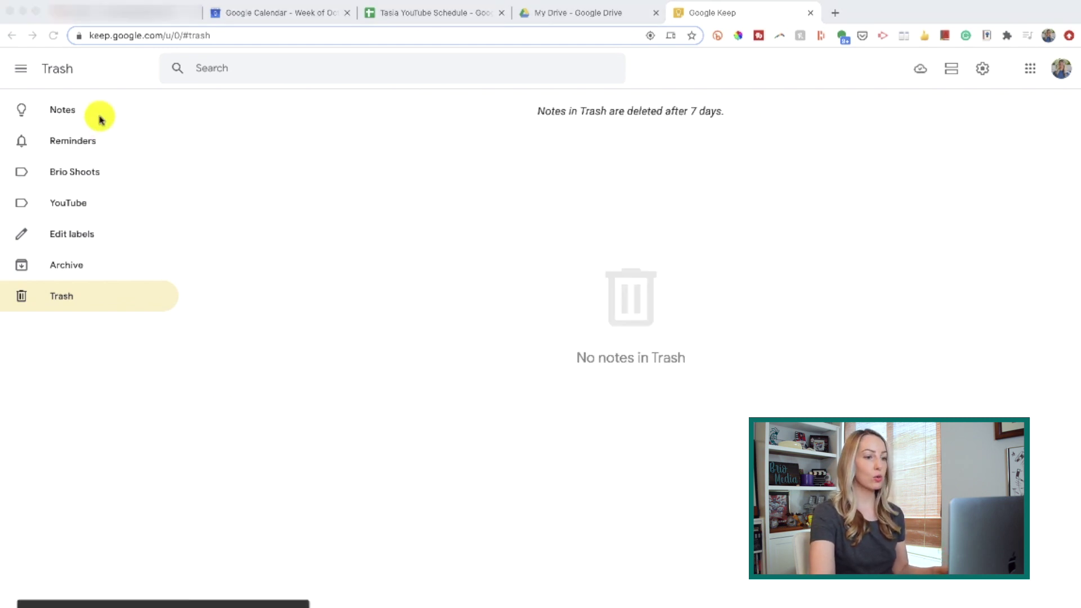
pyautogui.click(125, 112)
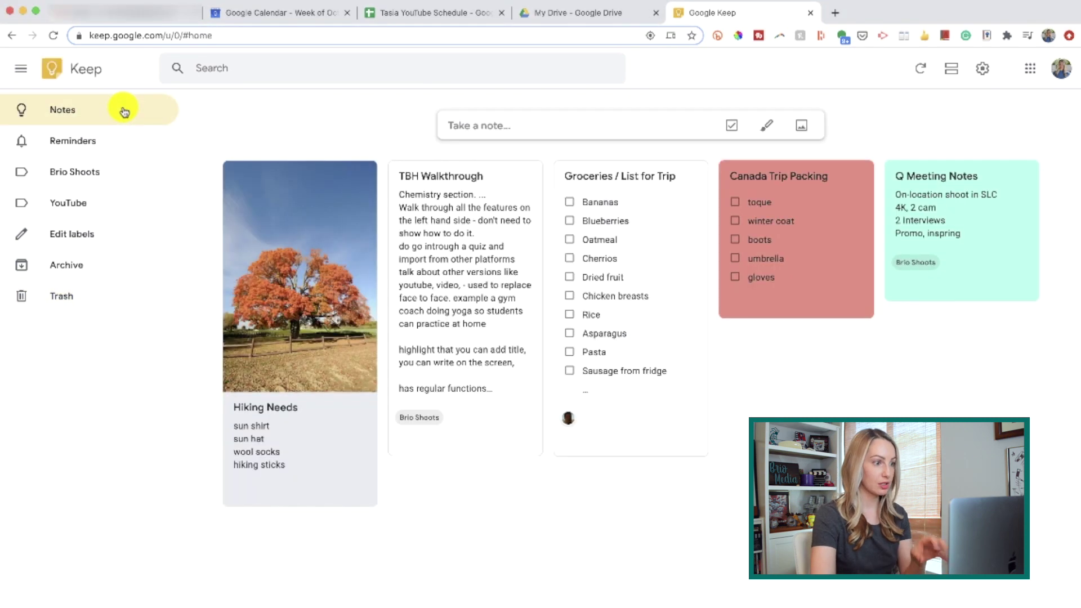
# Step: Create a new label named Travel and apply it to the Hiking Needs note
pyautogui.moveTo(285, 309)
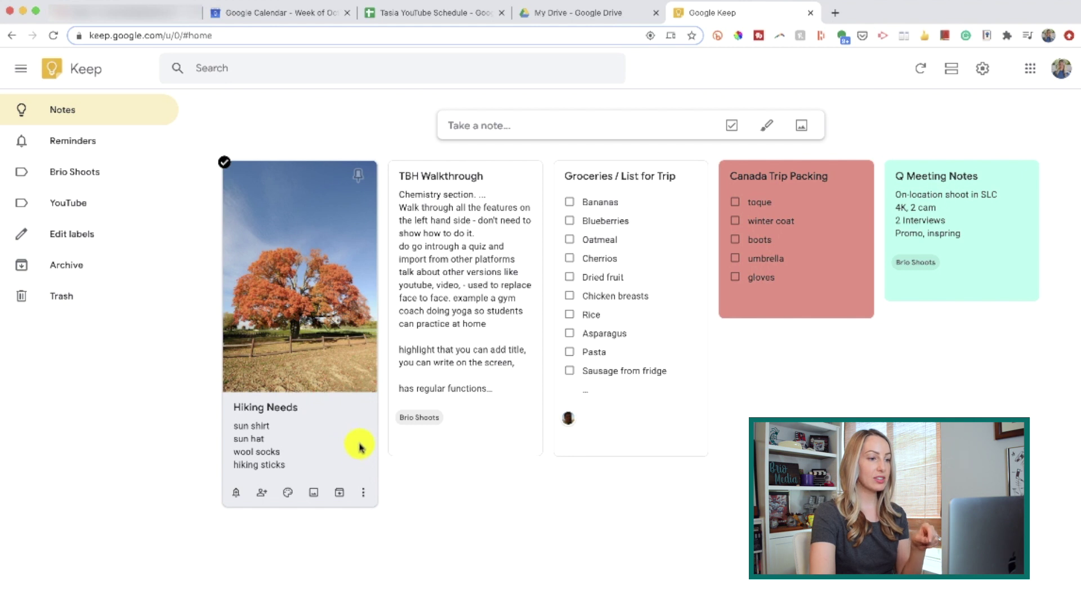
pyautogui.click(363, 492)
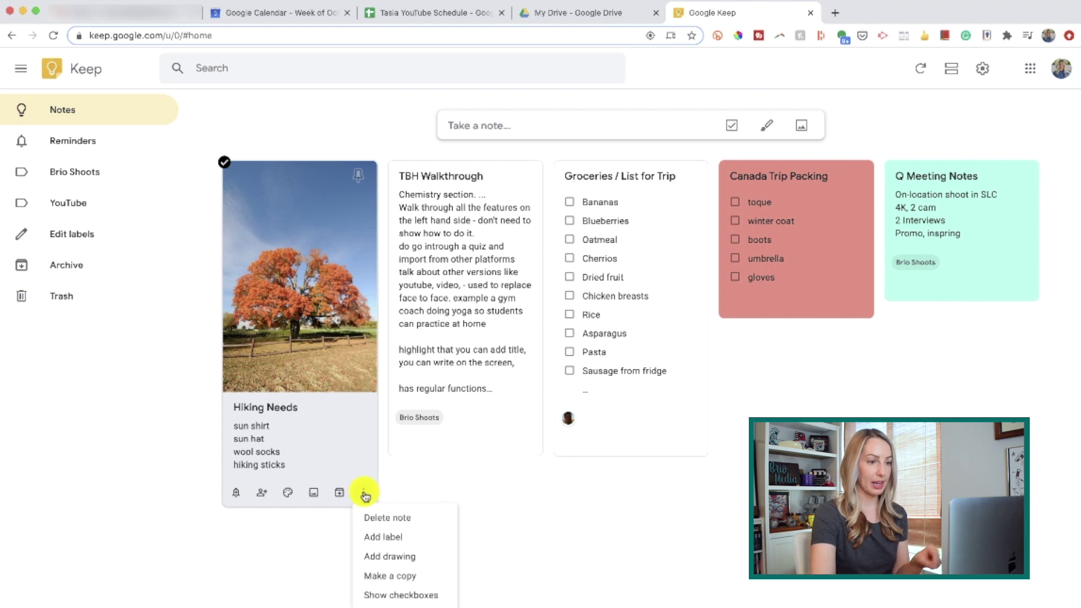
pyautogui.click(430, 536)
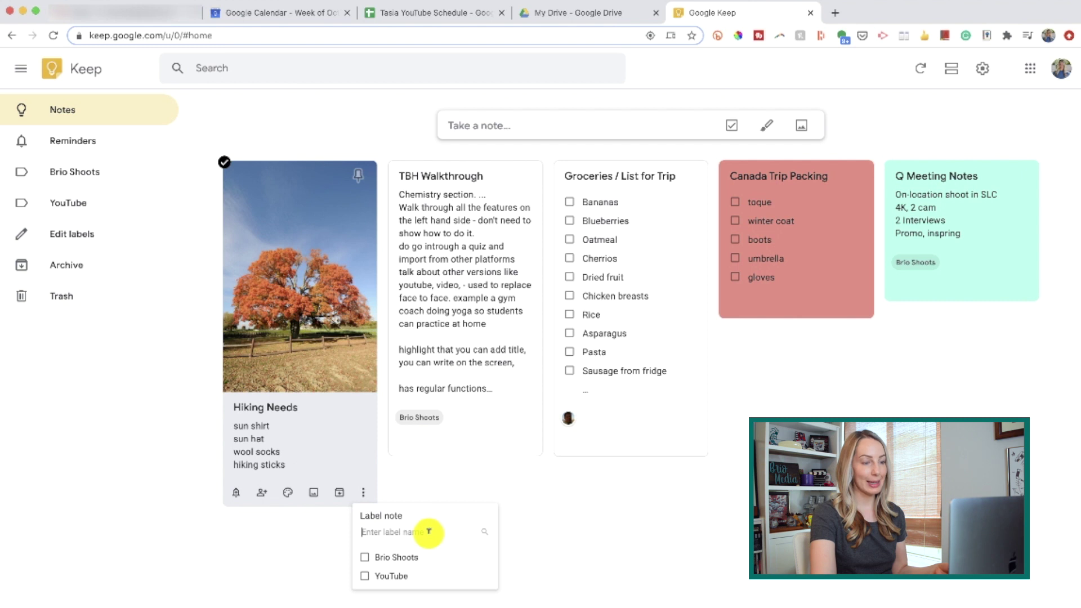
pyautogui.write('Trav')
pyautogui.press('BackSpace')
pyautogui.press('BackSpace')
pyautogui.write('ravel')
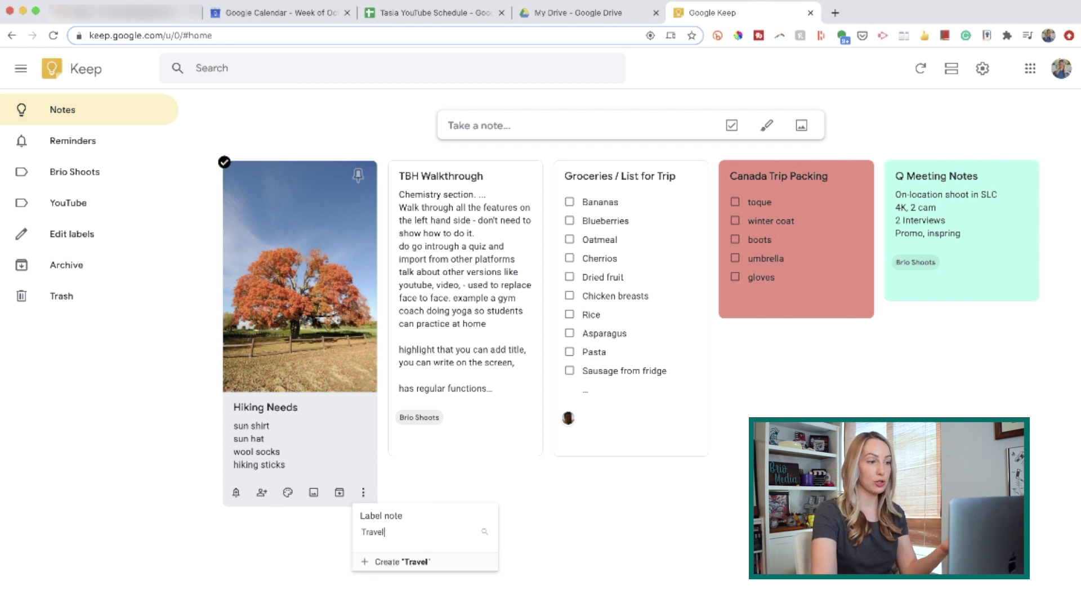
pyautogui.click(416, 562)
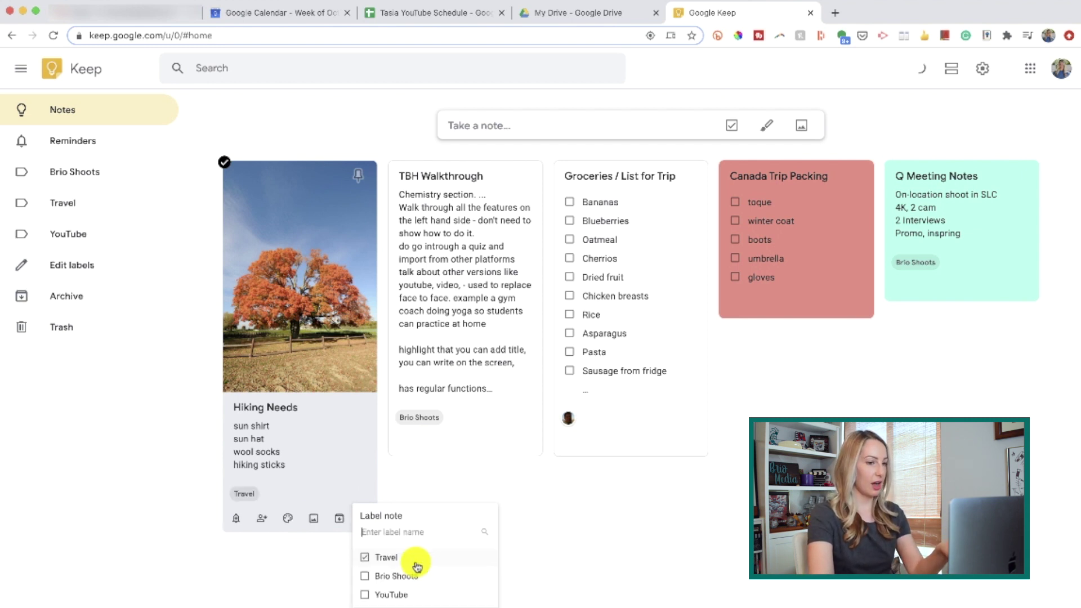
pyautogui.click(540, 545)
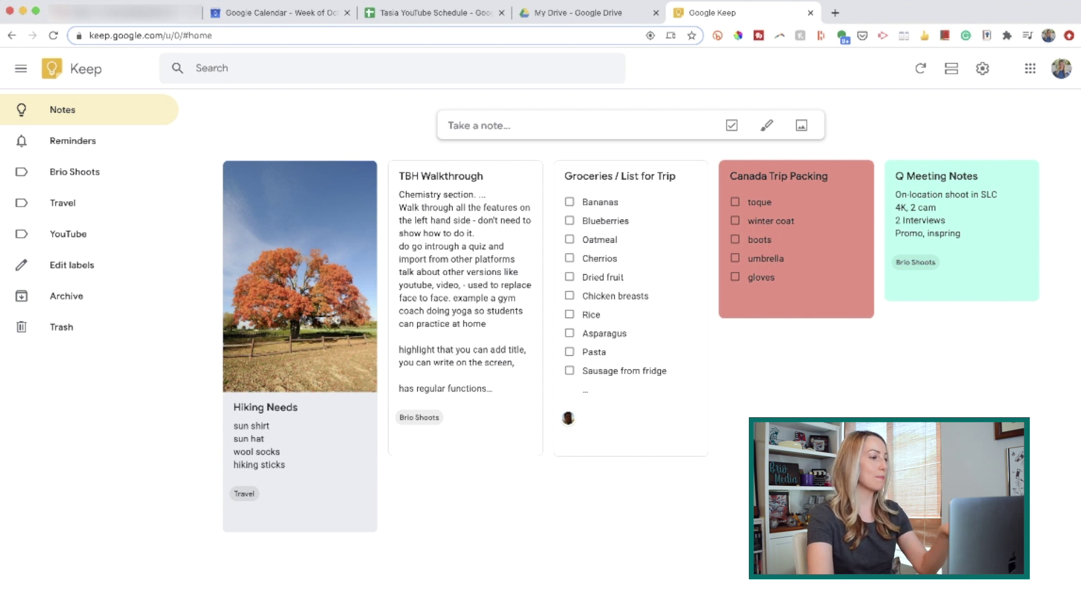
# Step: View the notes labelled Travel and those labelled Brio Shoots, and return to the main notes view
pyautogui.click(97, 209)
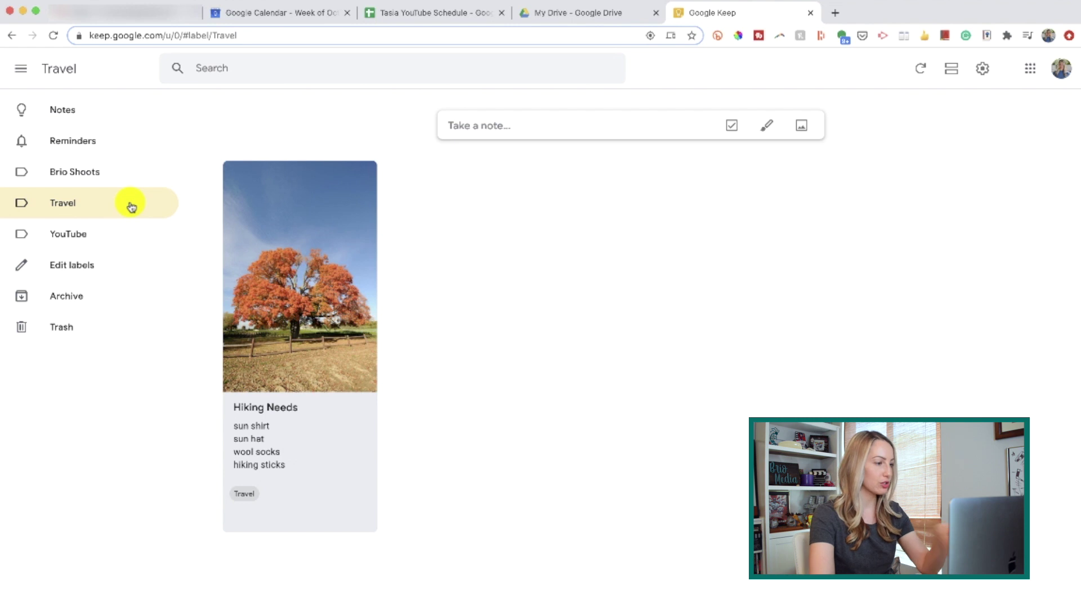
pyautogui.click(125, 176)
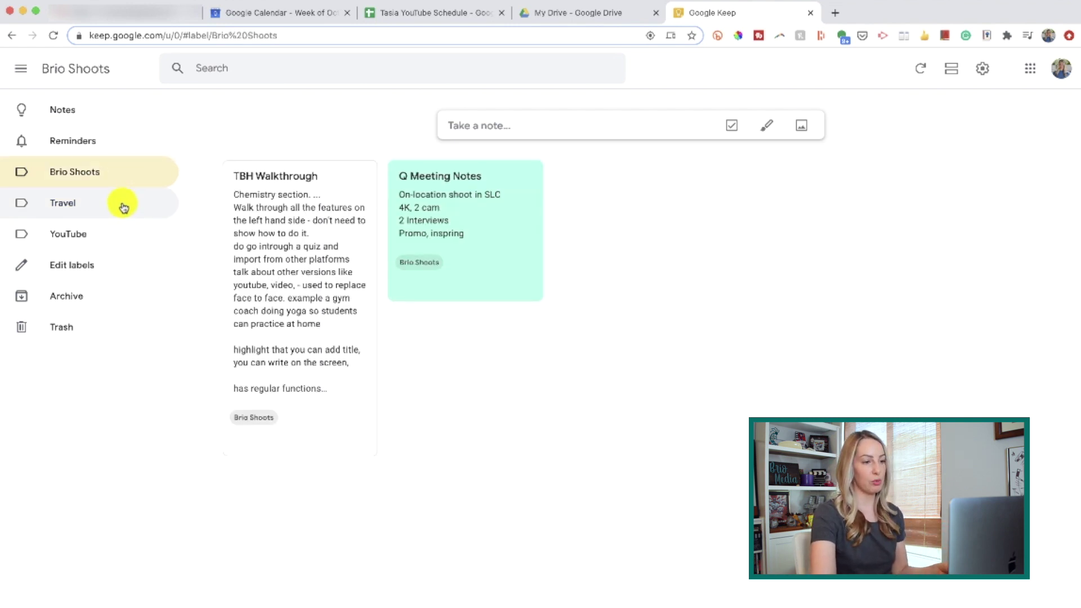
pyautogui.click(96, 113)
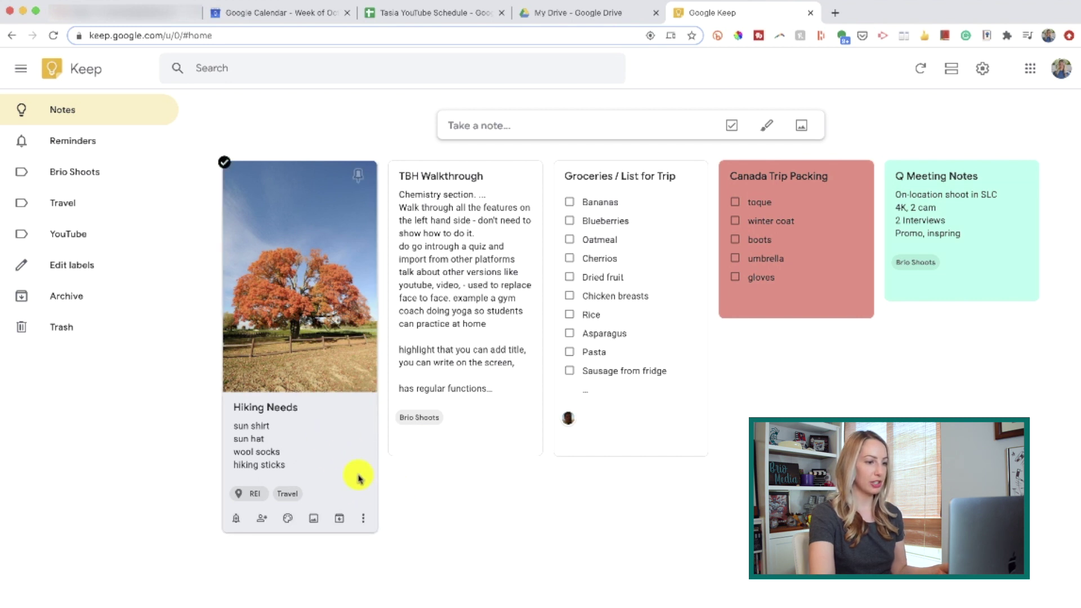
# Step: Add a drawing of a smiley face in thick red marker strokes to the Hiking Needs note and close the note
pyautogui.click(363, 518)
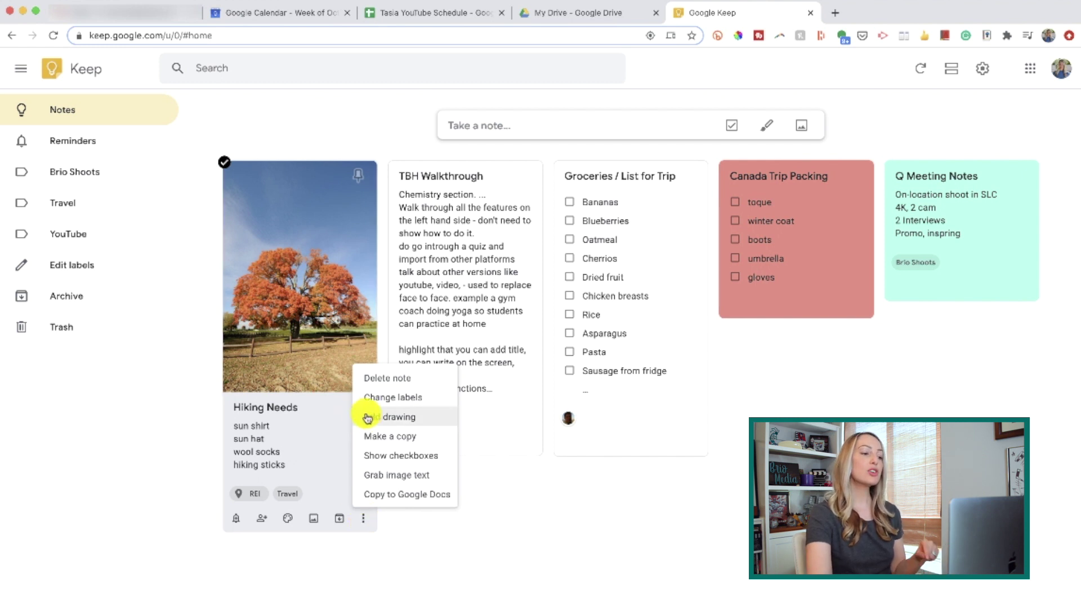
pyautogui.click(427, 419)
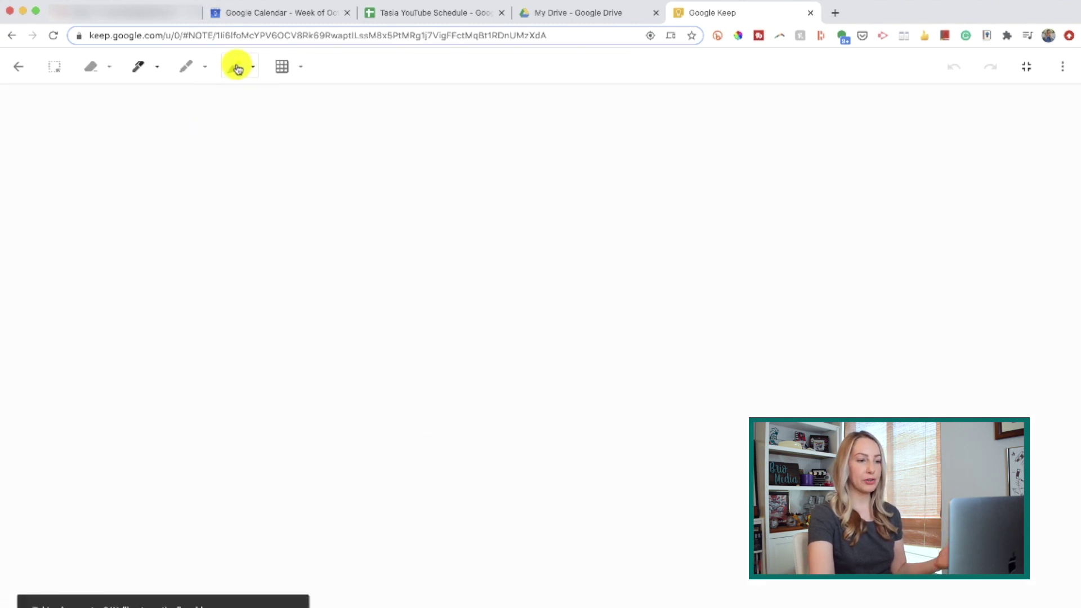
pyautogui.click(187, 66)
pyautogui.click(205, 66)
pyautogui.click(267, 129)
pyautogui.moveTo(416, 185); pyautogui.dragTo(417, 233)
pyautogui.moveTo(538, 186); pyautogui.dragTo(544, 251)
pyautogui.moveTo(483, 314); pyautogui.dragTo(485, 347)
pyautogui.moveTo(396, 362); pyautogui.dragTo(576, 330)
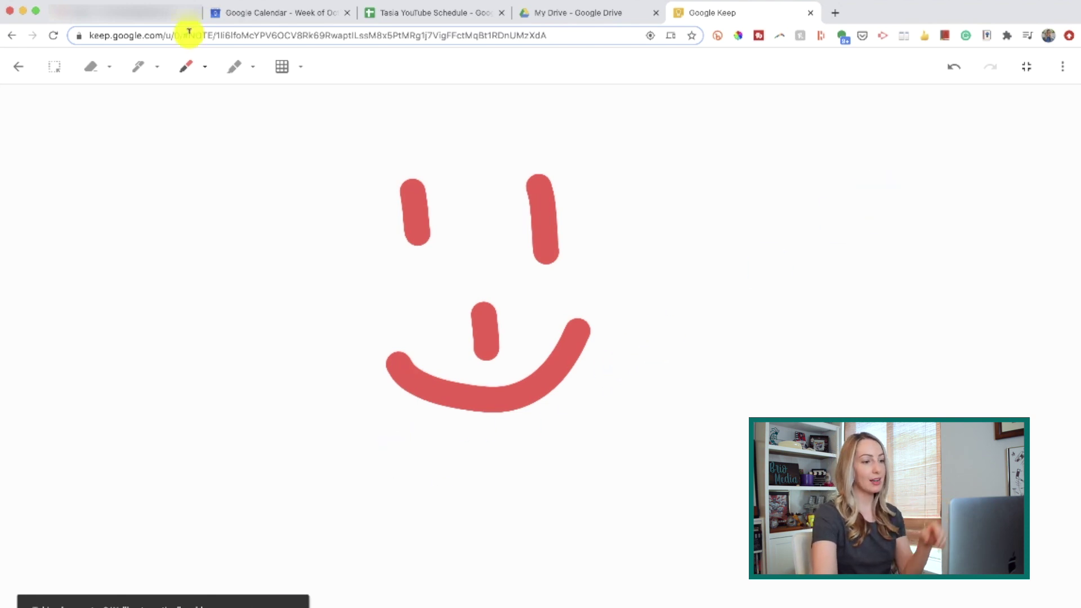
pyautogui.click(19, 68)
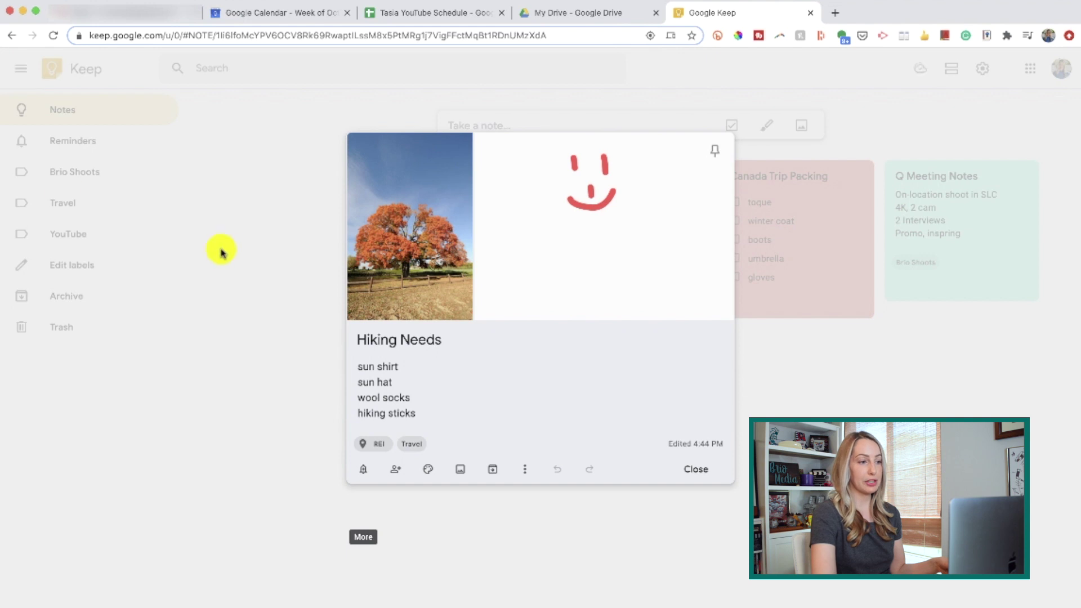
pyautogui.click(248, 354)
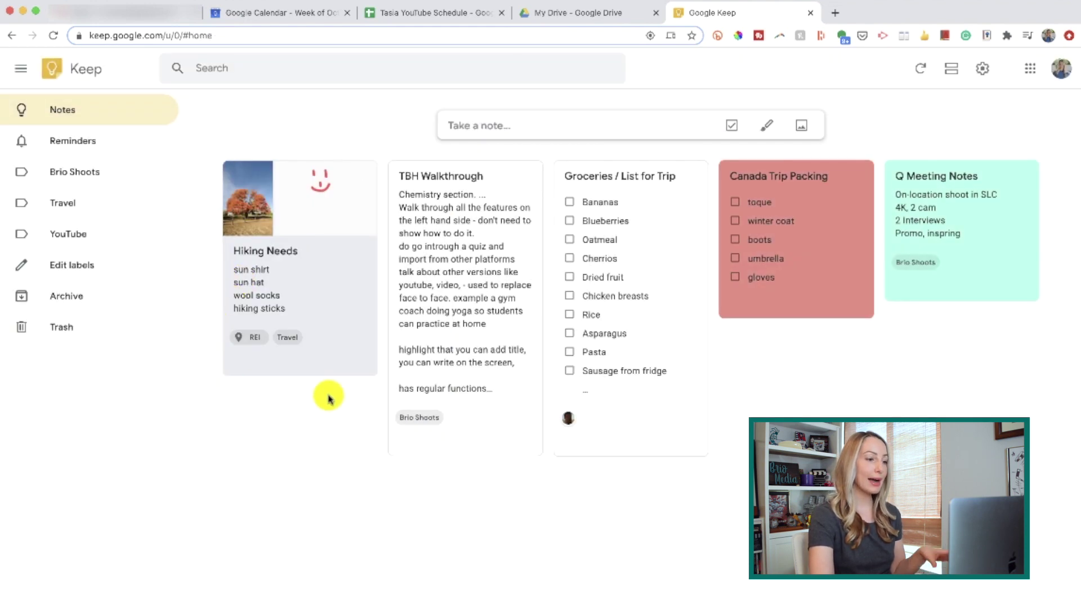
# Step: Make a copy of the Hiking Needs note
pyautogui.click(364, 363)
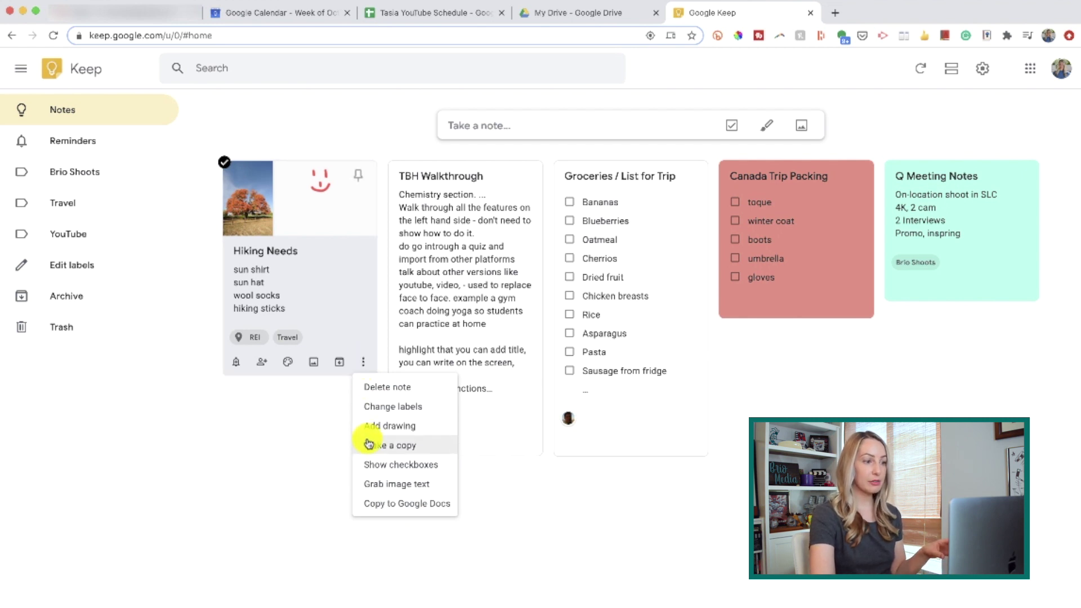
pyautogui.click(430, 446)
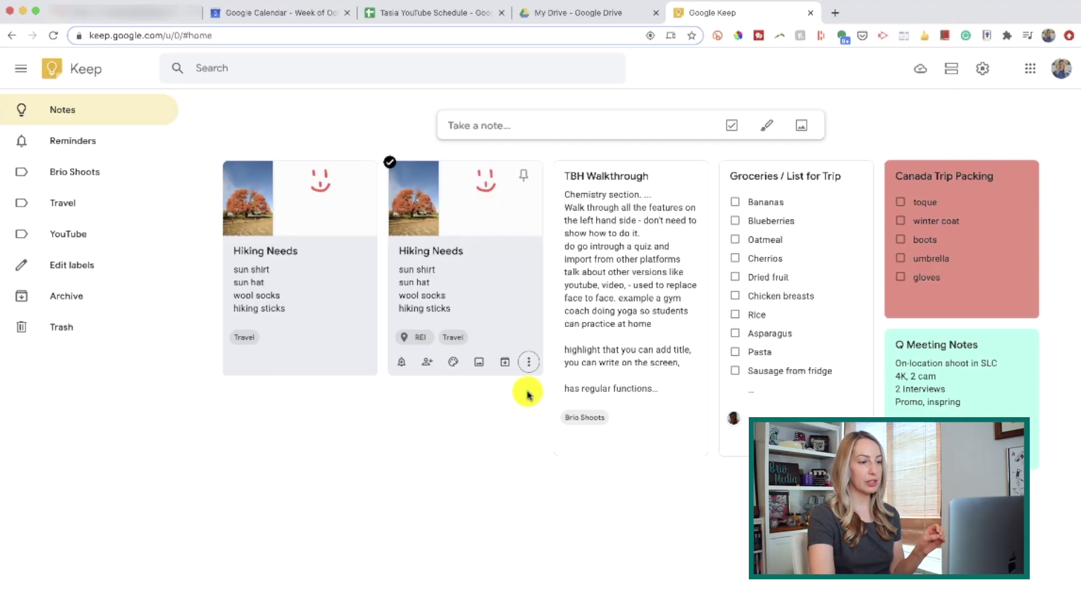
# Step: Show checkboxes on the Hiking Needs note with the REI reminder and check off sun shirt and sun hat
pyautogui.click(528, 362)
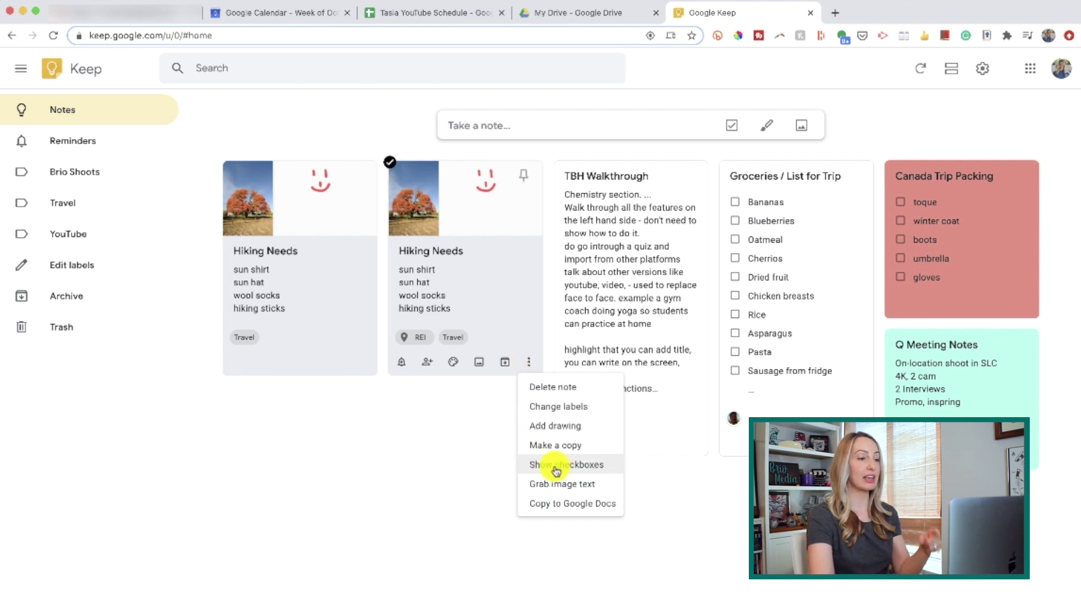
pyautogui.click(591, 464)
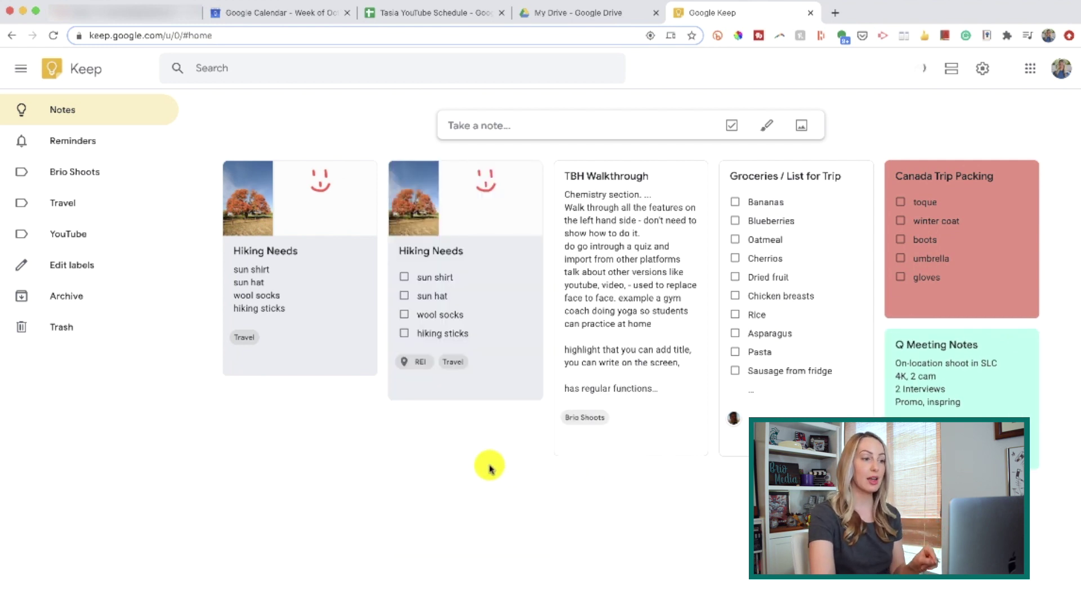
pyautogui.click(405, 277)
pyautogui.click(405, 277)
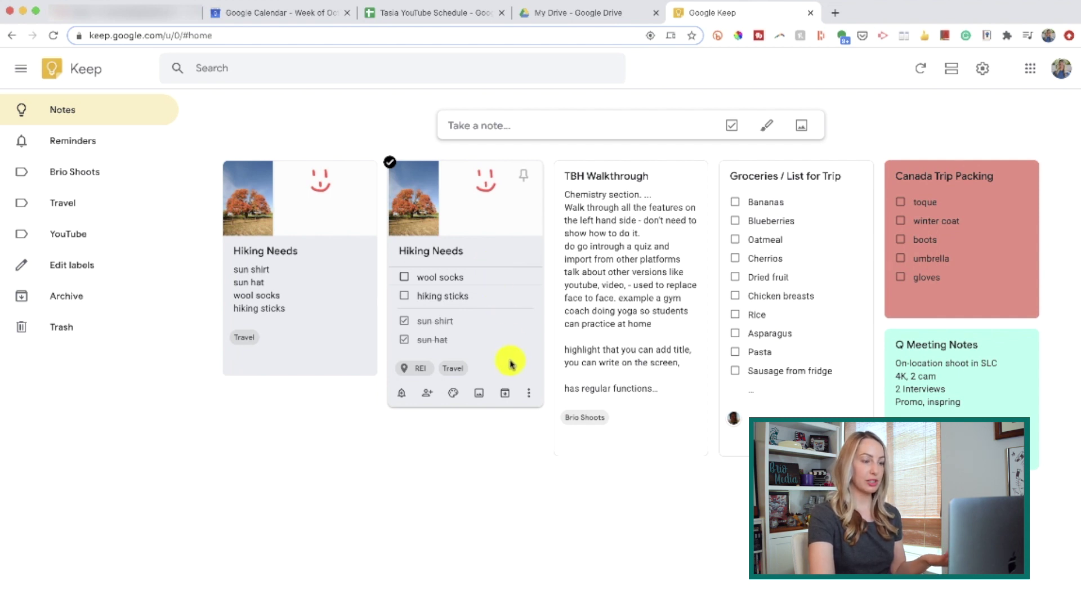
# Step: Copy the Hiking Needs note with checkboxes to Google Docs, view the document, and switch back to Google Keep
pyautogui.click(526, 395)
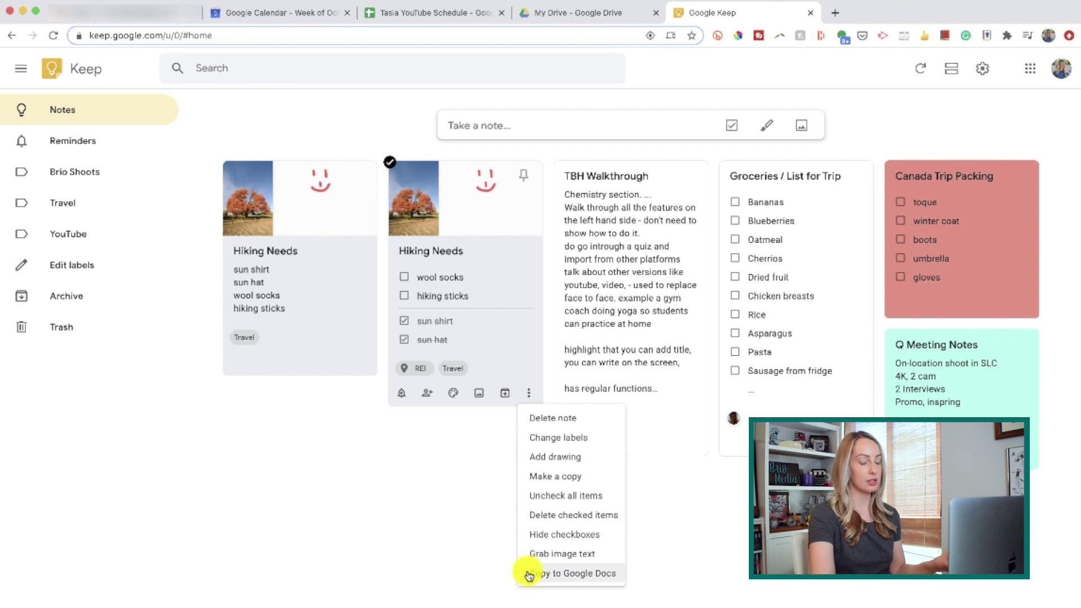
pyautogui.click(600, 573)
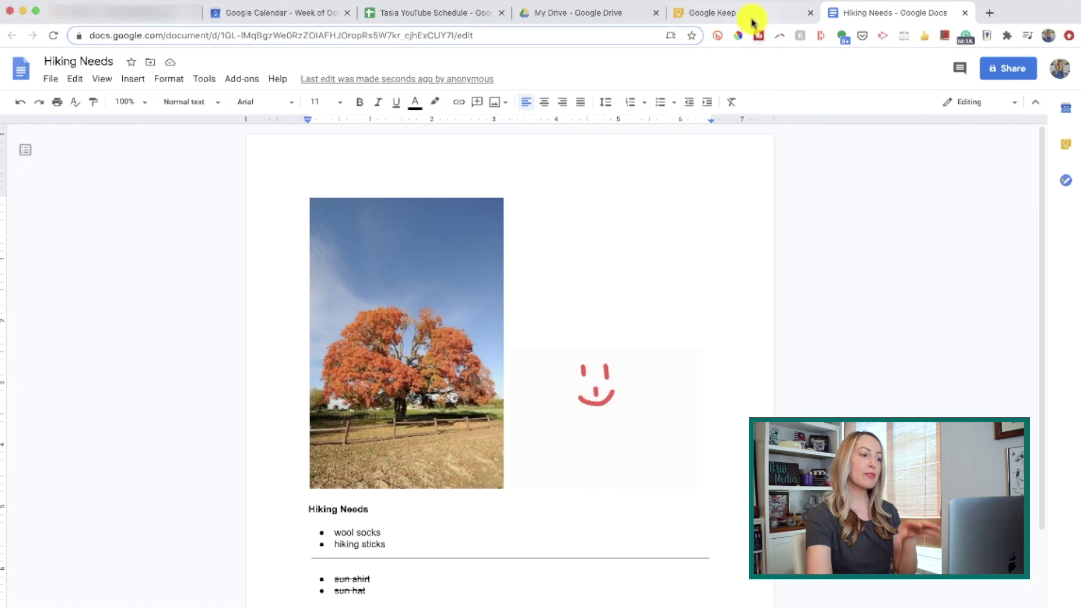
pyautogui.click(742, 15)
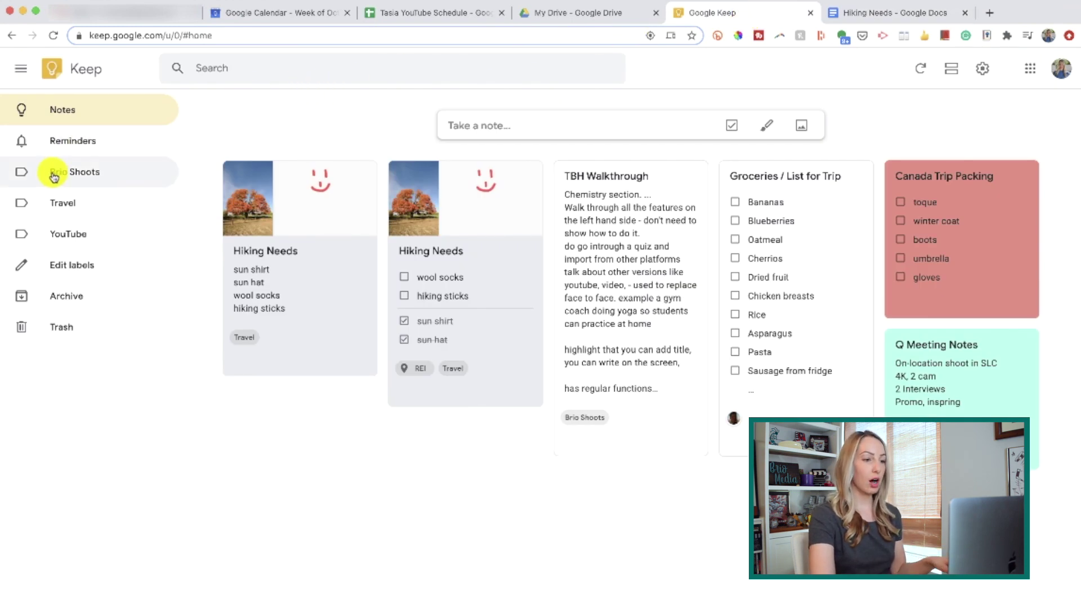
# Step: Review the label editing options, opening the Brio Shoots label name for editing, and close the label editor
pyautogui.click(130, 267)
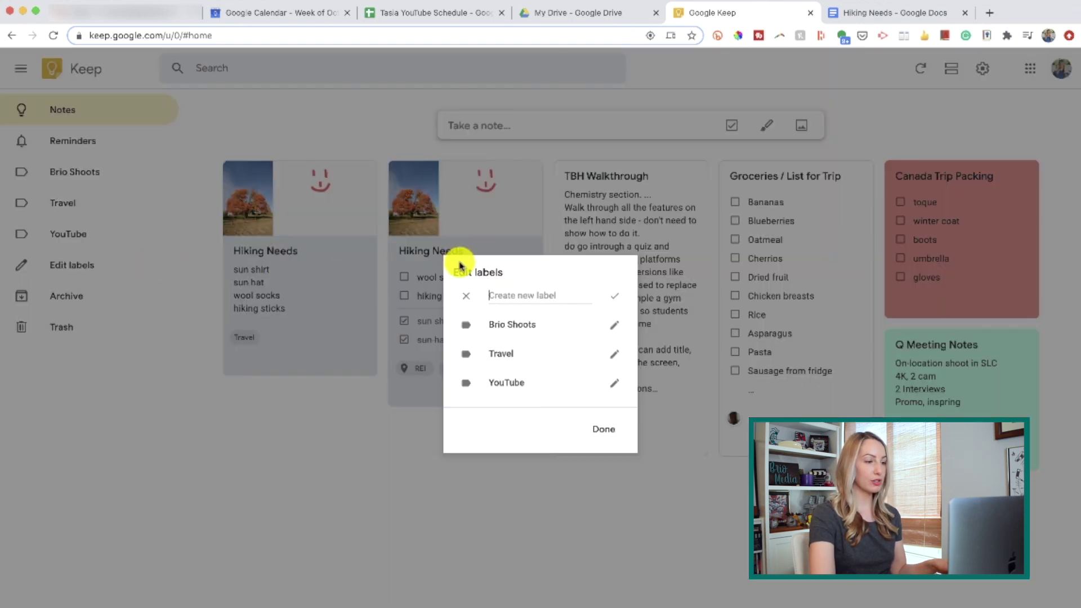
pyautogui.click(615, 328)
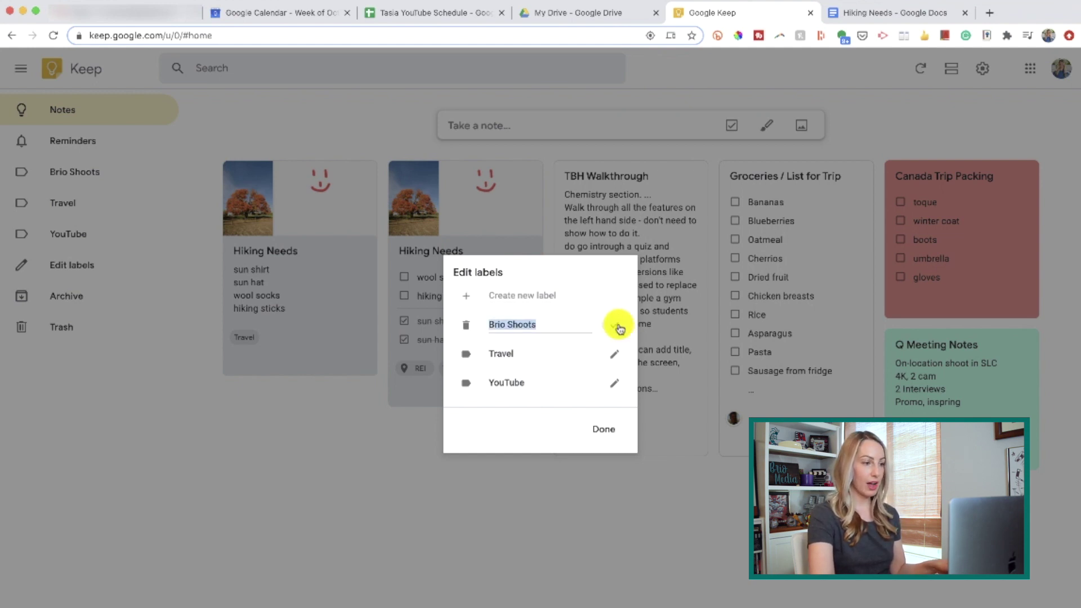
pyautogui.click(618, 327)
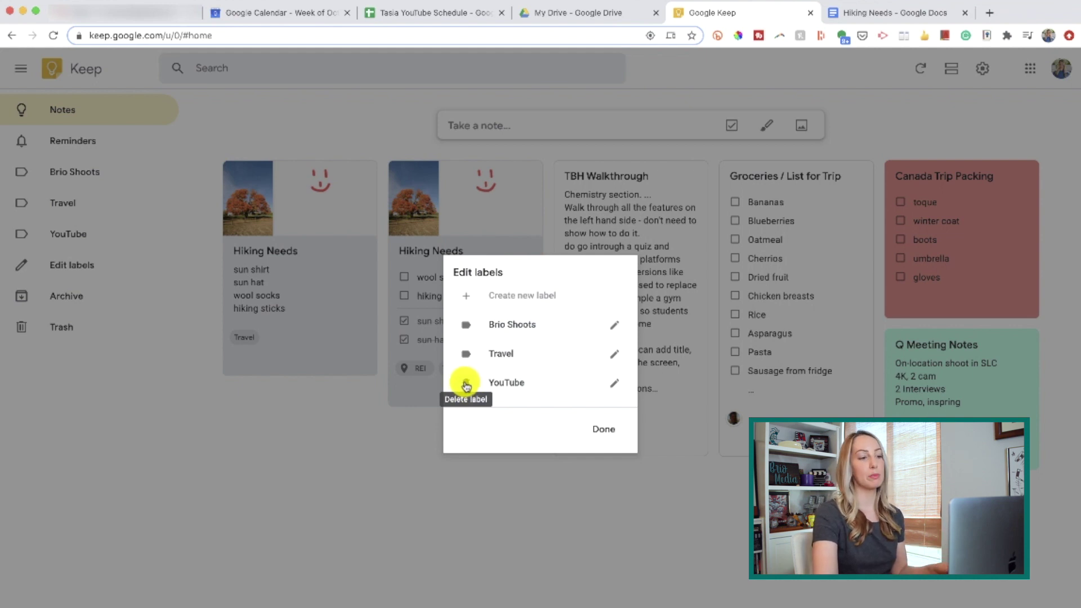
pyautogui.click(605, 427)
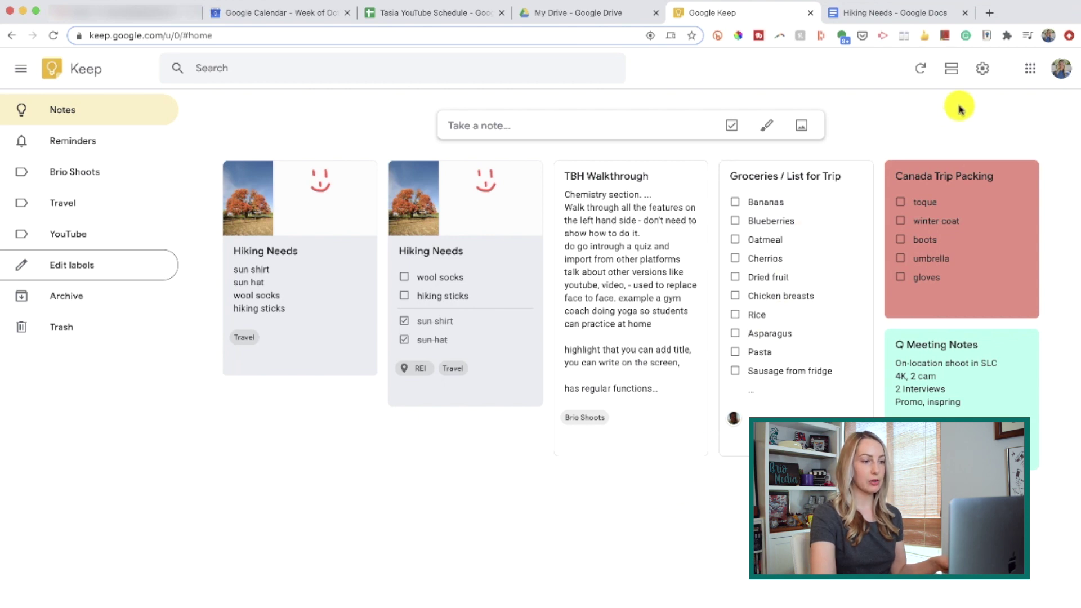
# Step: Switch the notes to list view and back to grid view
pyautogui.click(951, 72)
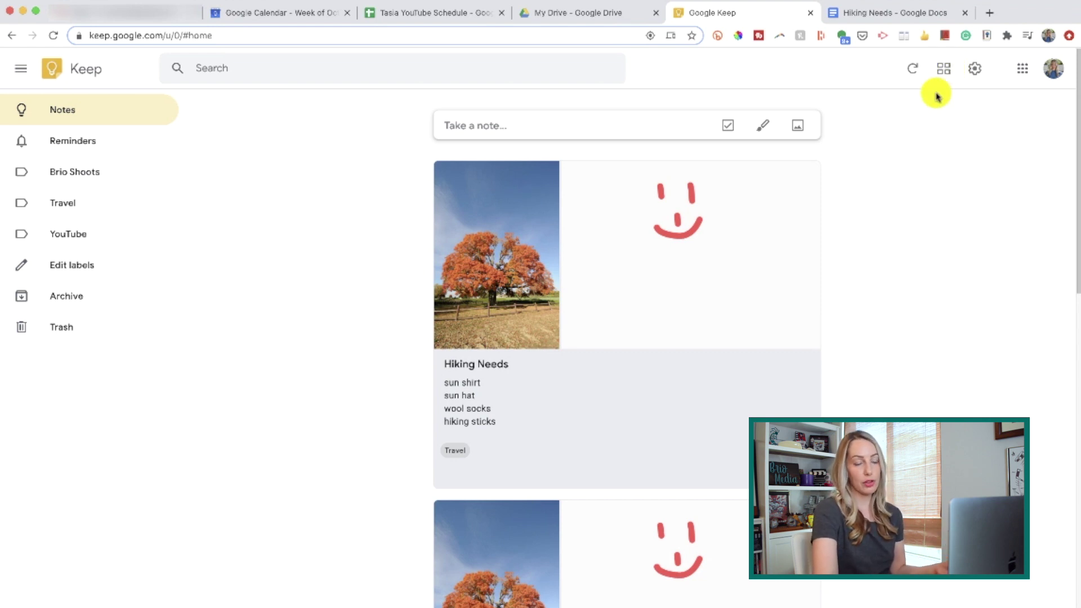
pyautogui.click(943, 68)
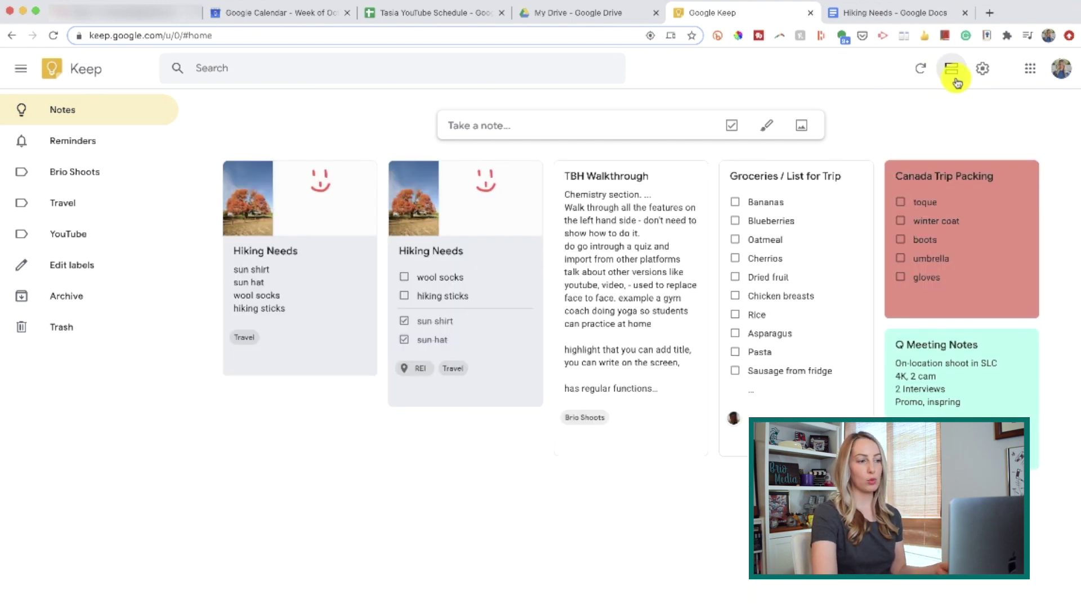
# Step: Enable the dark theme and review the notes, reminder default and sharing settings without saving
pyautogui.click(983, 72)
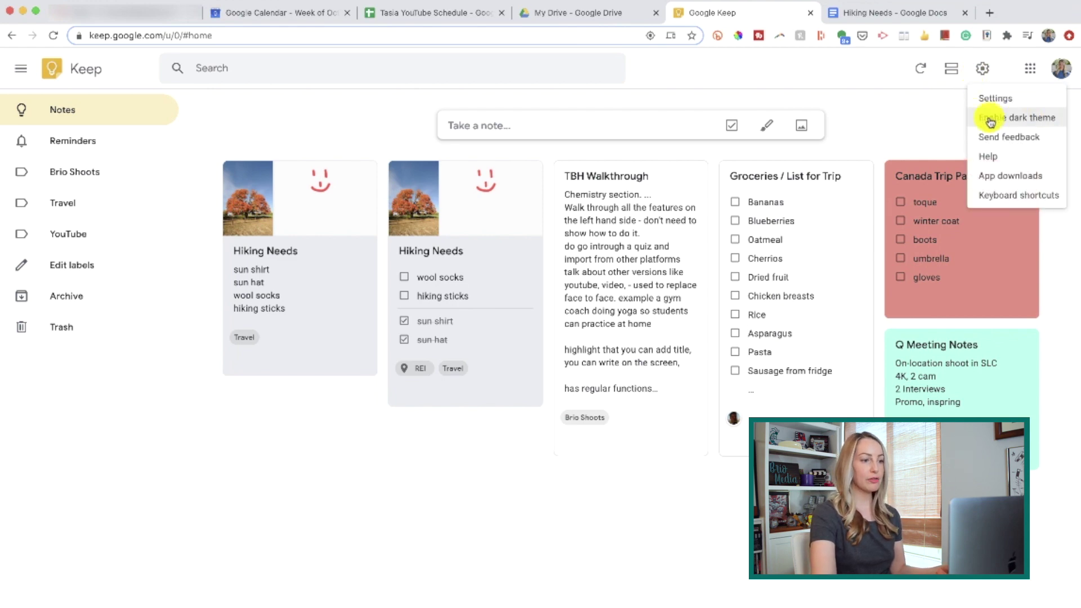
pyautogui.click(1032, 116)
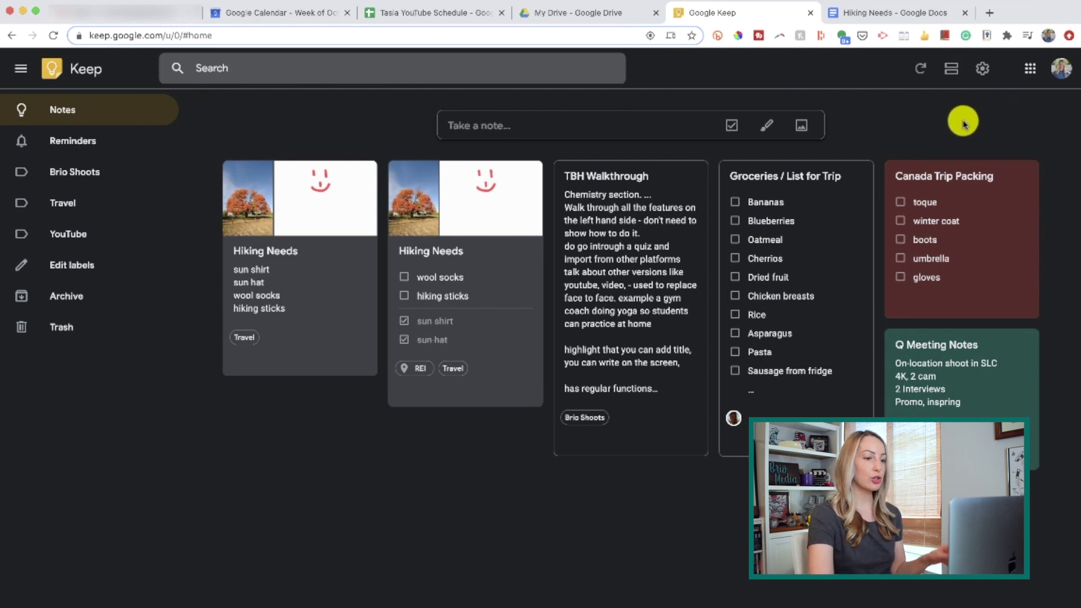
pyautogui.click(983, 70)
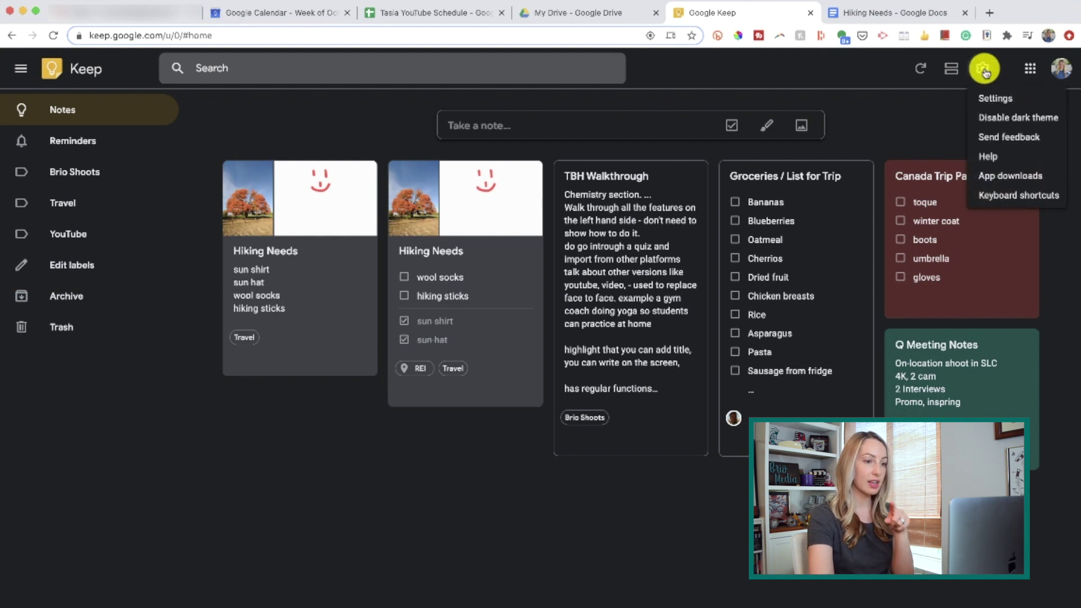
pyautogui.click(1030, 98)
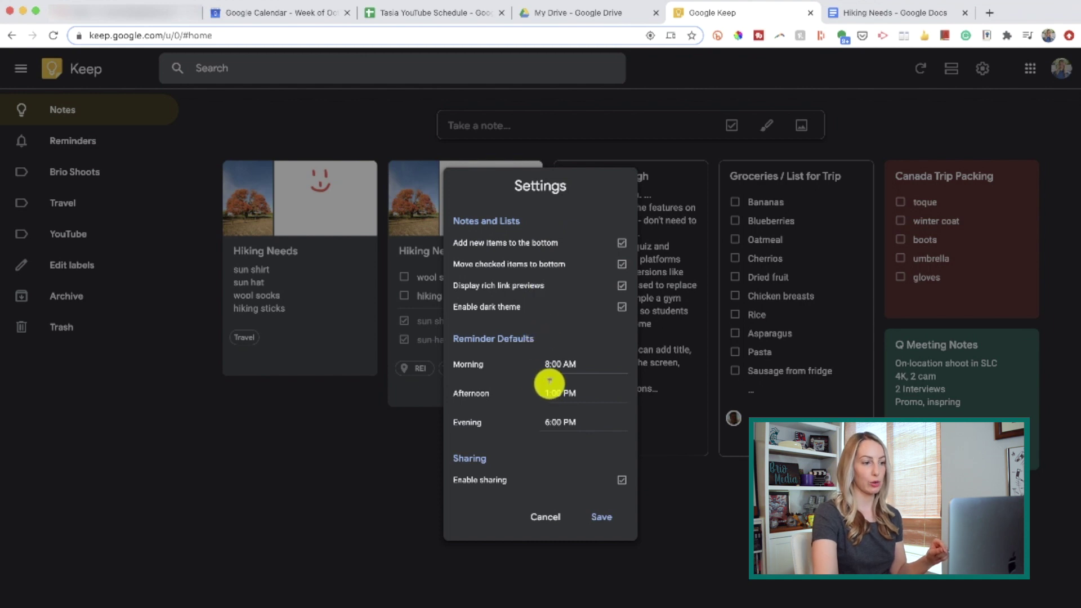
pyautogui.click(544, 516)
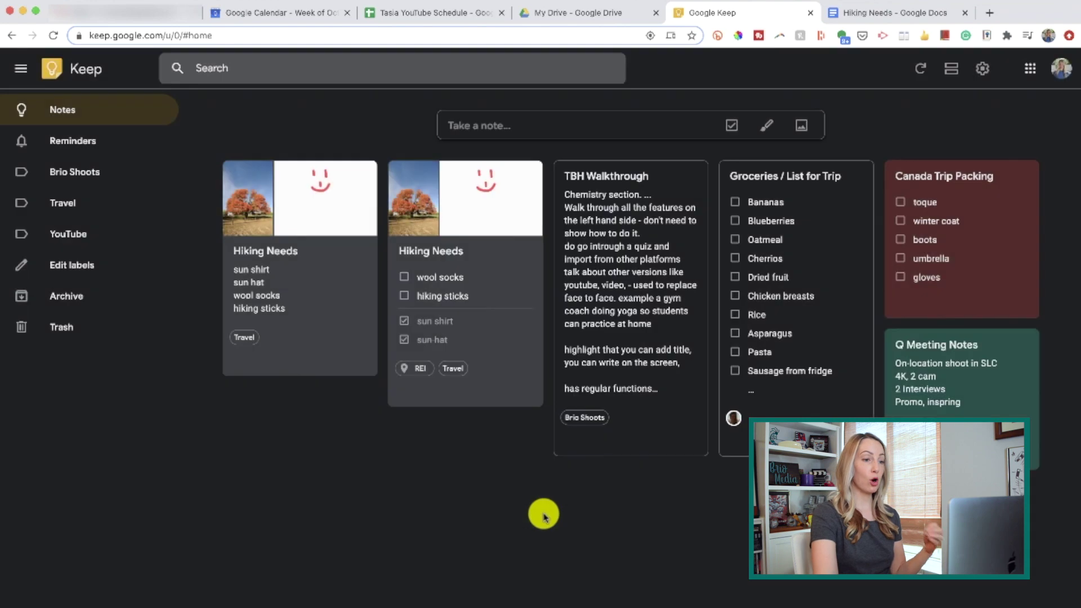
# Step: Disable the dark theme
pyautogui.click(982, 68)
pyautogui.click(988, 112)
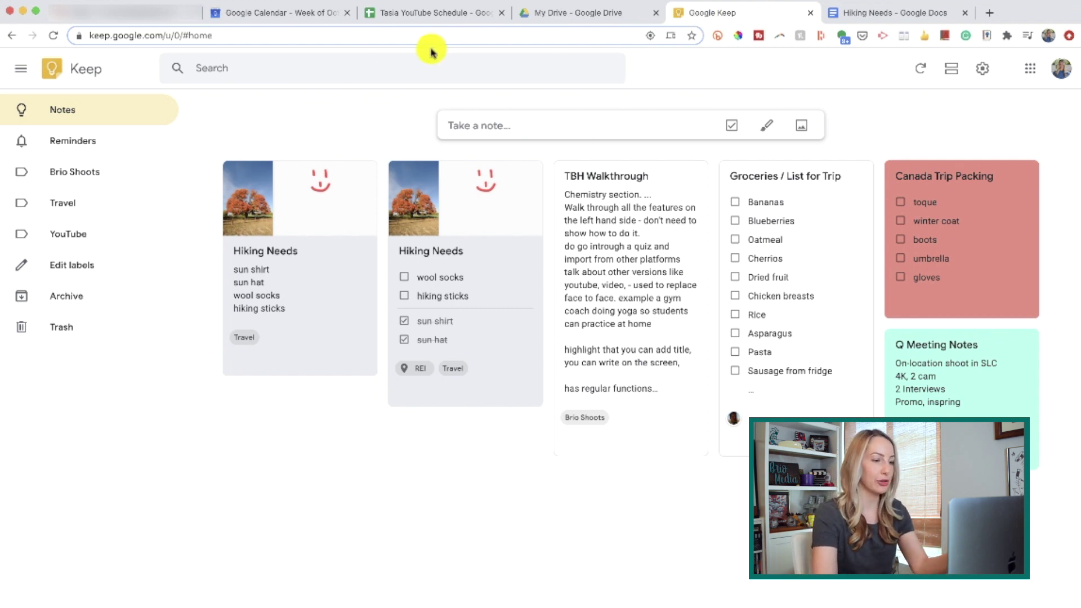
# Step: Switch to Google Calendar and show the Keep notes beside it, starting a new note and closing it empty
pyautogui.click(291, 12)
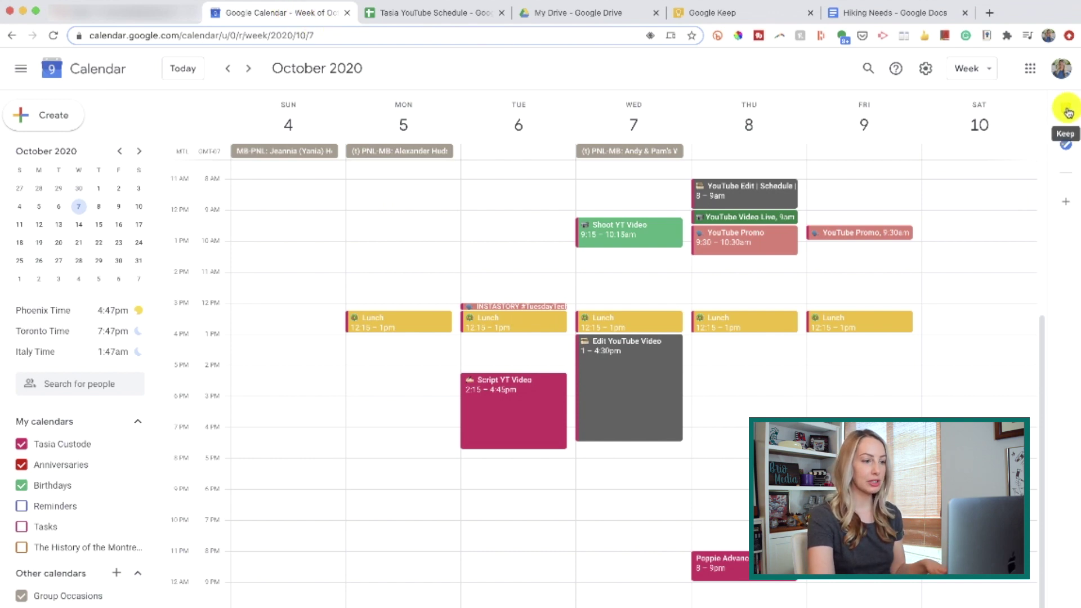
pyautogui.click(1067, 113)
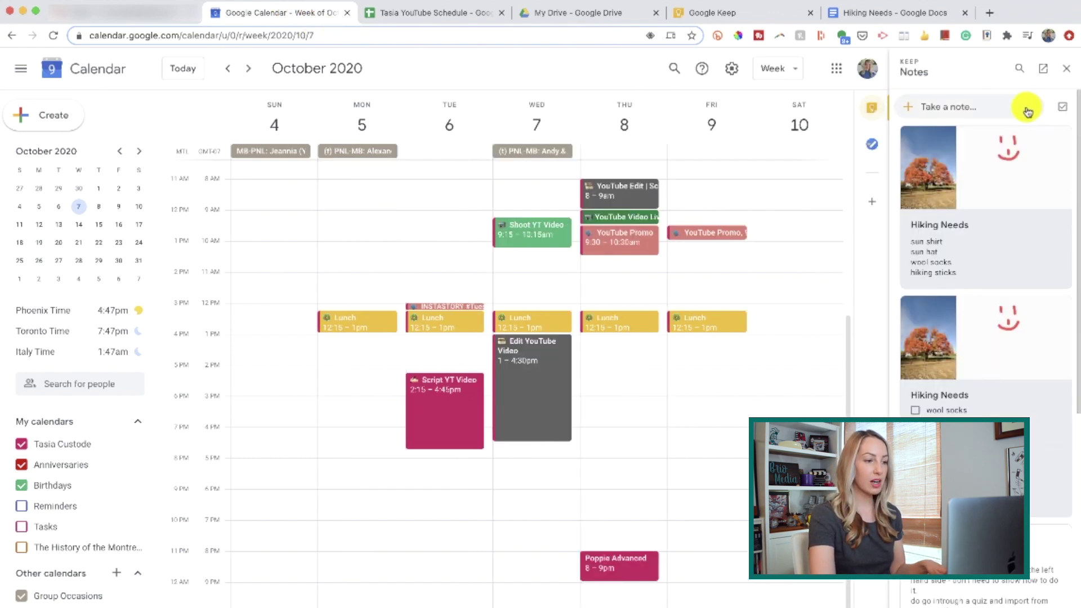
pyautogui.click(938, 109)
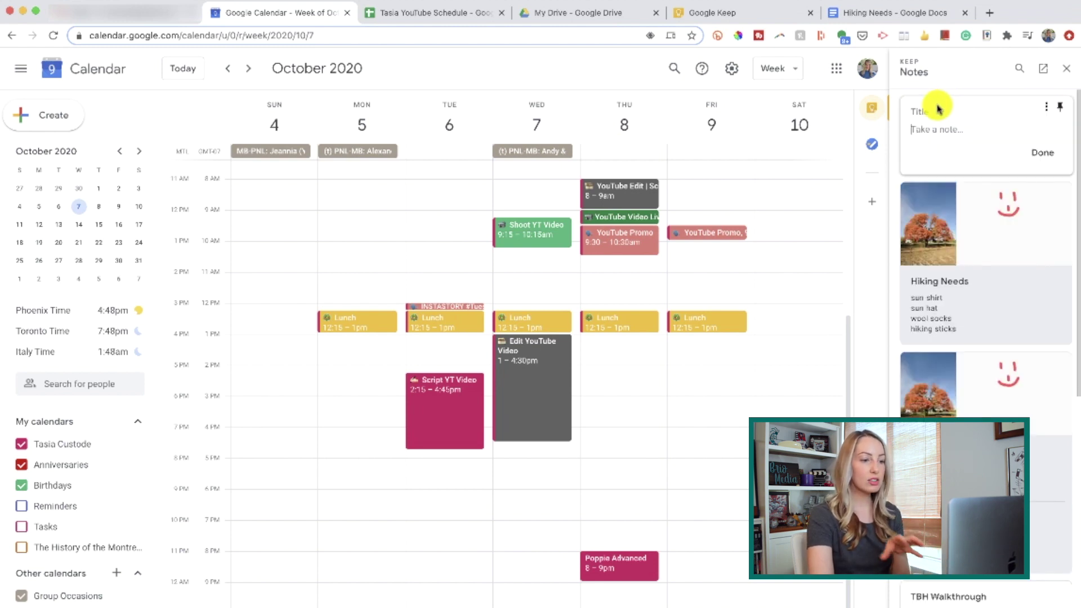
pyautogui.click(1044, 152)
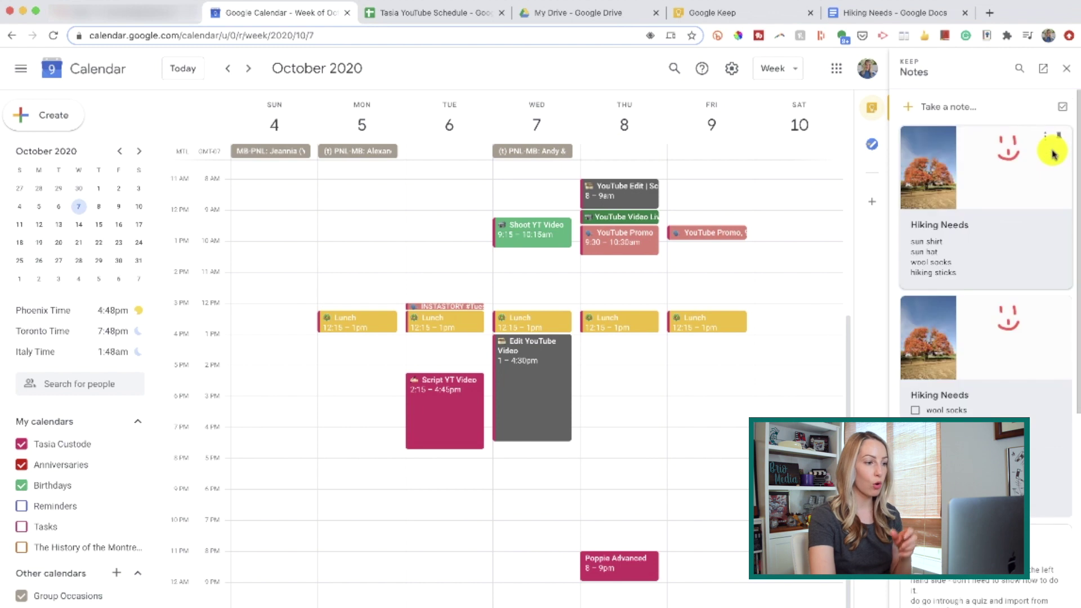
# Step: View the options of the Hiking Needs checklist note and add "water" as a new list item
pyautogui.moveTo(1075, 118); pyautogui.dragTo(1075, 164)
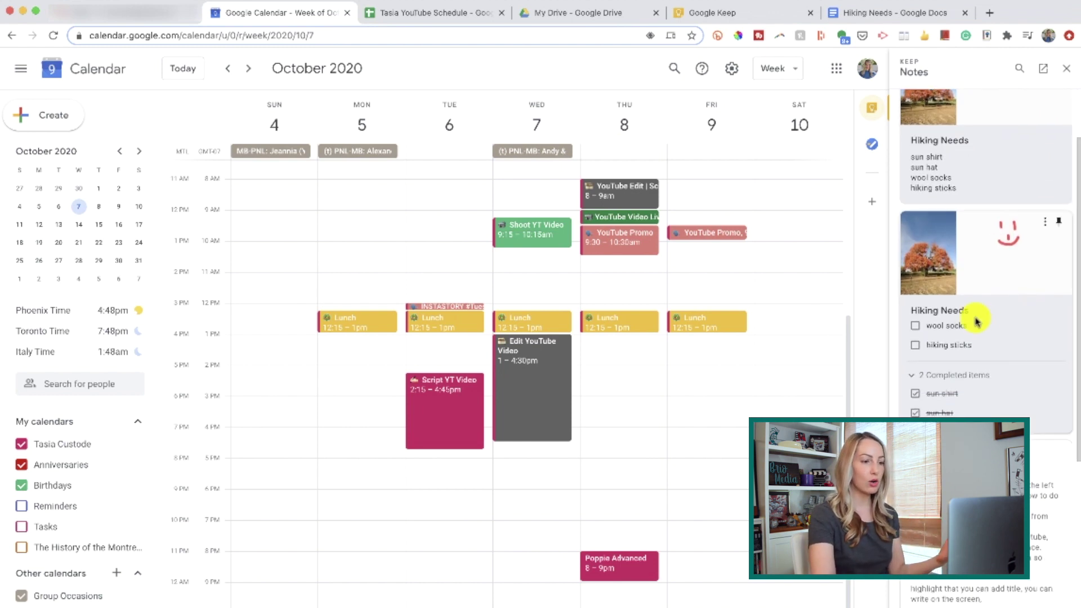
pyautogui.click(1045, 221)
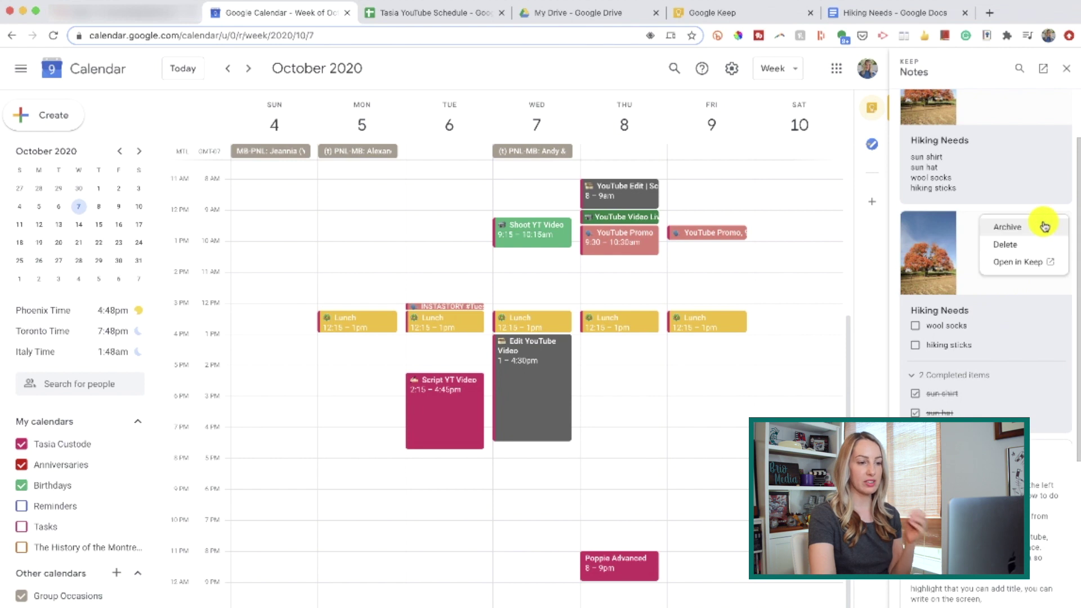
pyautogui.click(1023, 330)
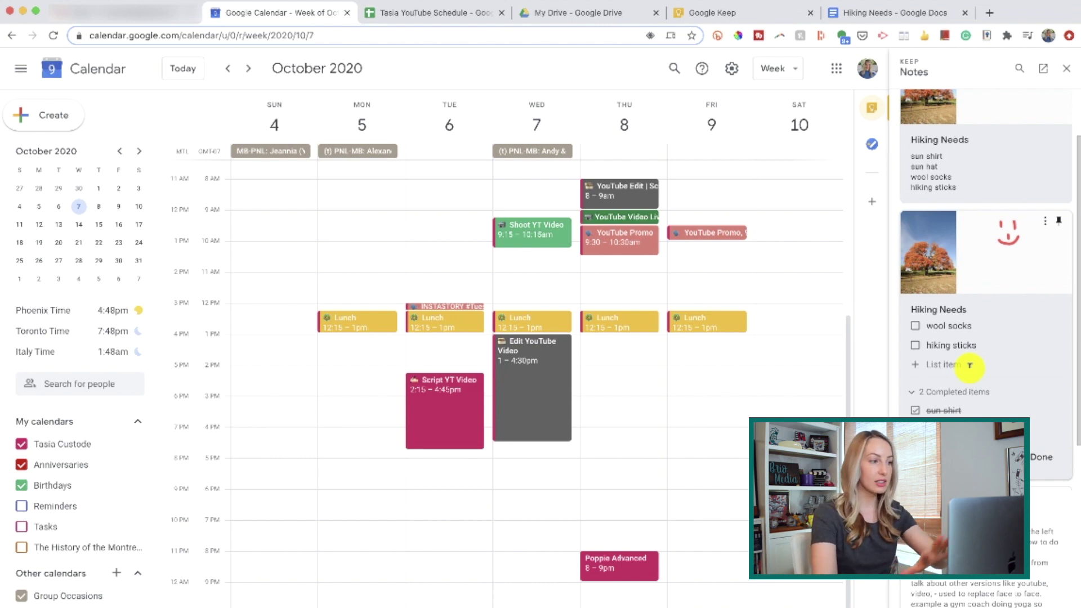
pyautogui.write('water')
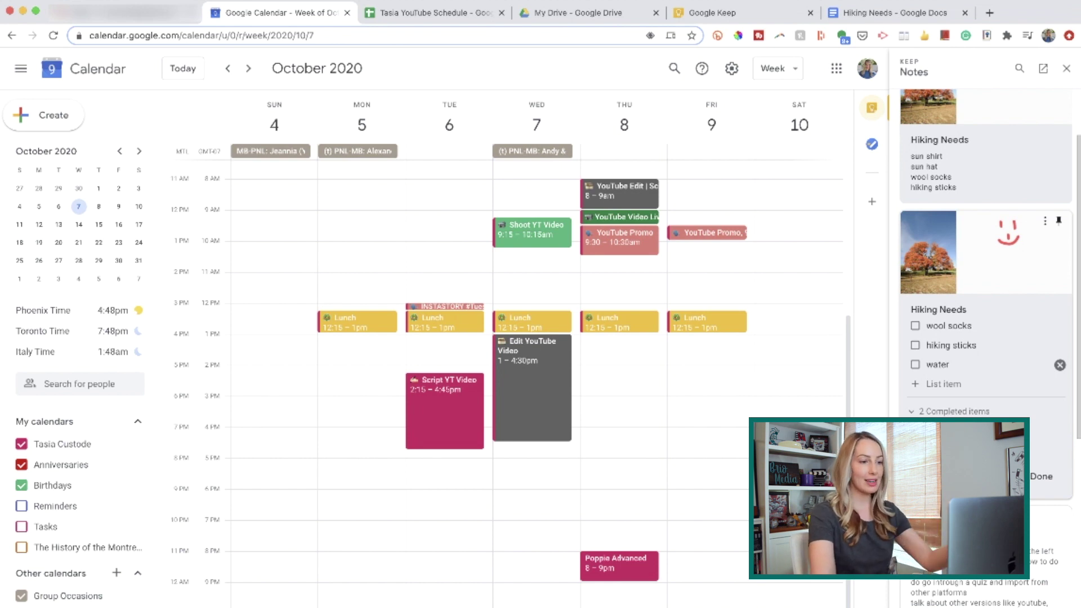
pyautogui.click(1039, 476)
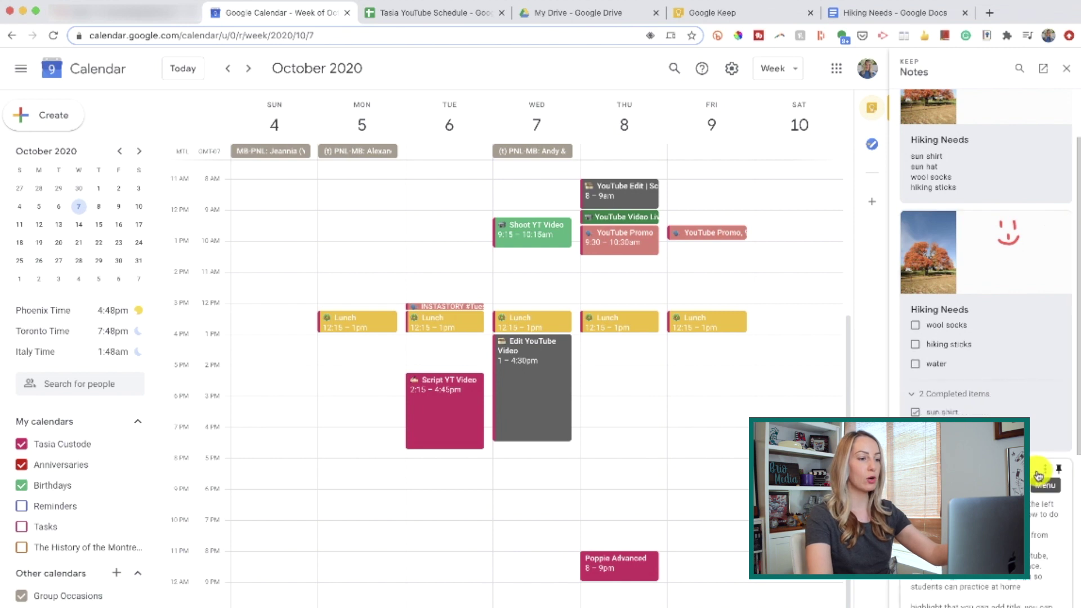